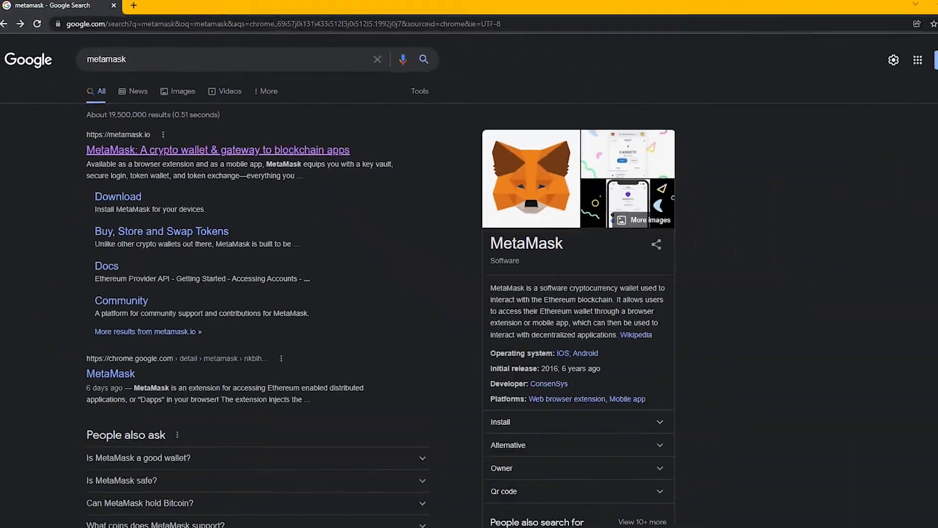
# - Open the official MetaMask website from the search results and go to its download page
pyautogui.click(210, 143)
pyautogui.scroll(-3, 469, 293)
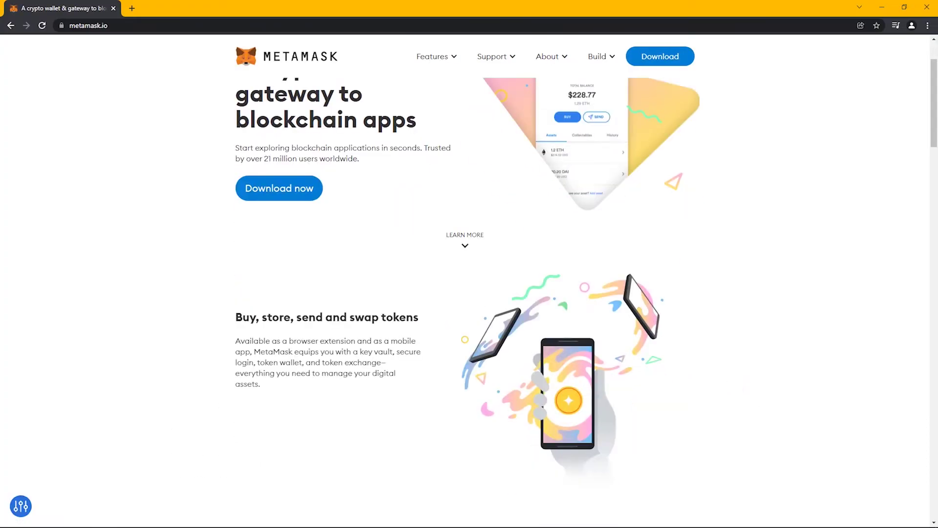
pyautogui.scroll(-12, 465, 293)
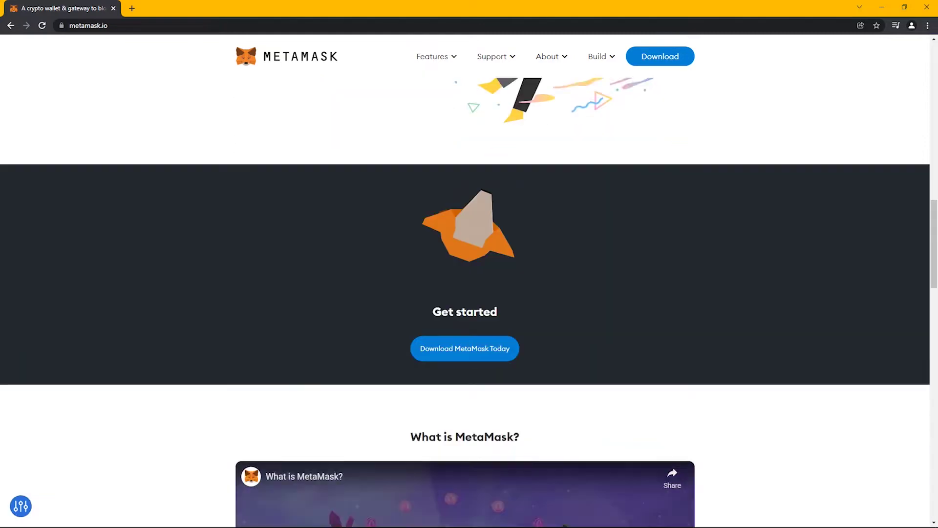
pyautogui.click(465, 348)
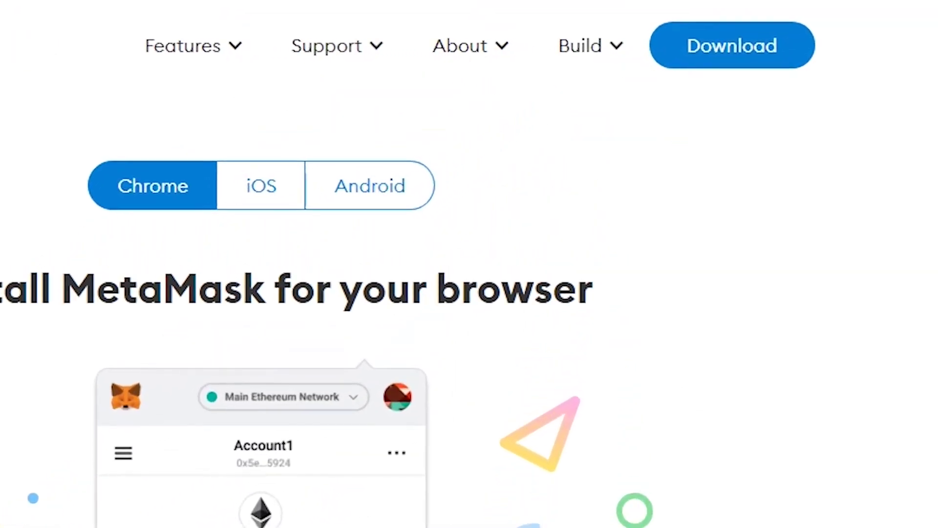
# - Install the MetaMask extension for Chrome from the Chrome Web Store and approve adding it
pyautogui.click(465, 385)
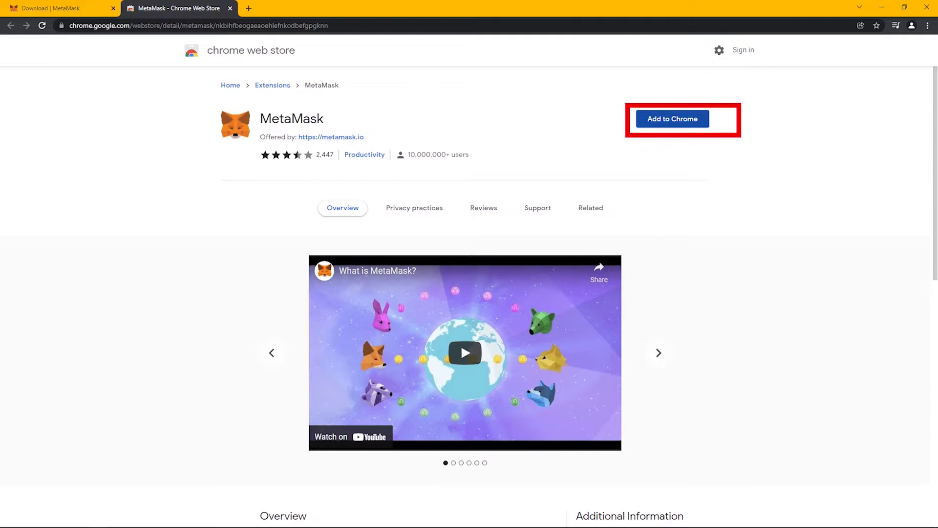
pyautogui.click(673, 119)
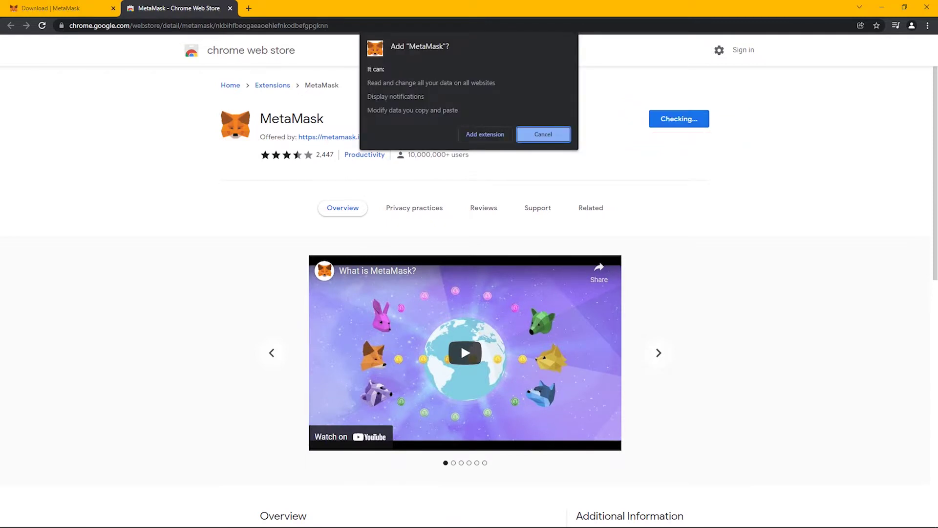
pyautogui.click(485, 134)
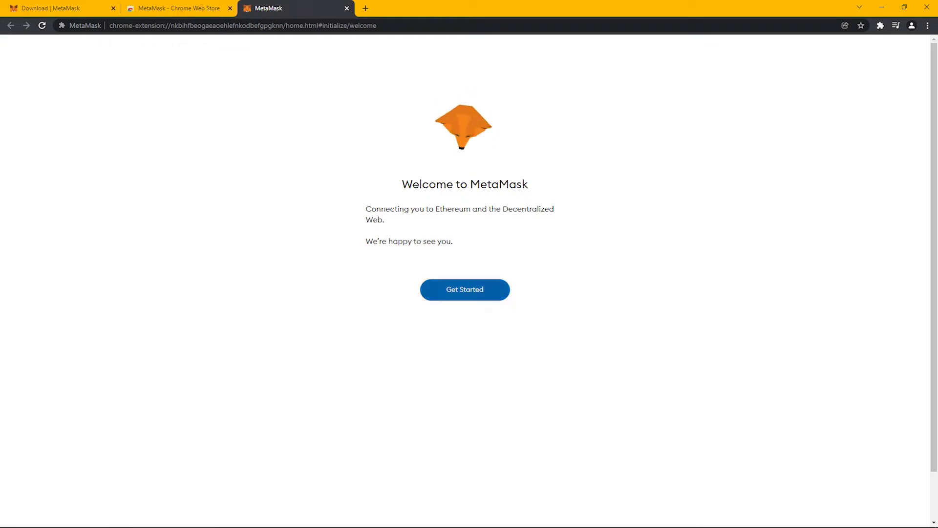
# - Create a new MetaMask wallet, entering and confirming the new wallet password and agreeing to the Terms of Use
pyautogui.click(464, 290)
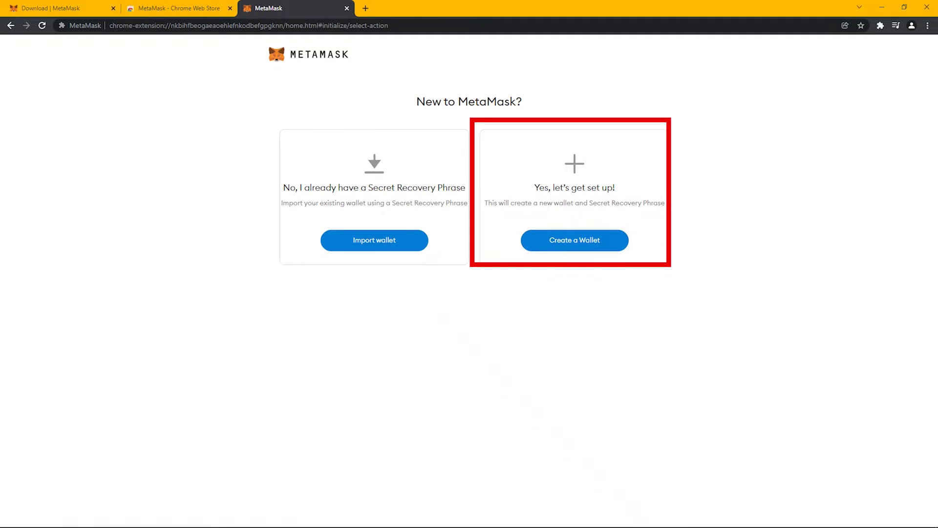
pyautogui.click(575, 240)
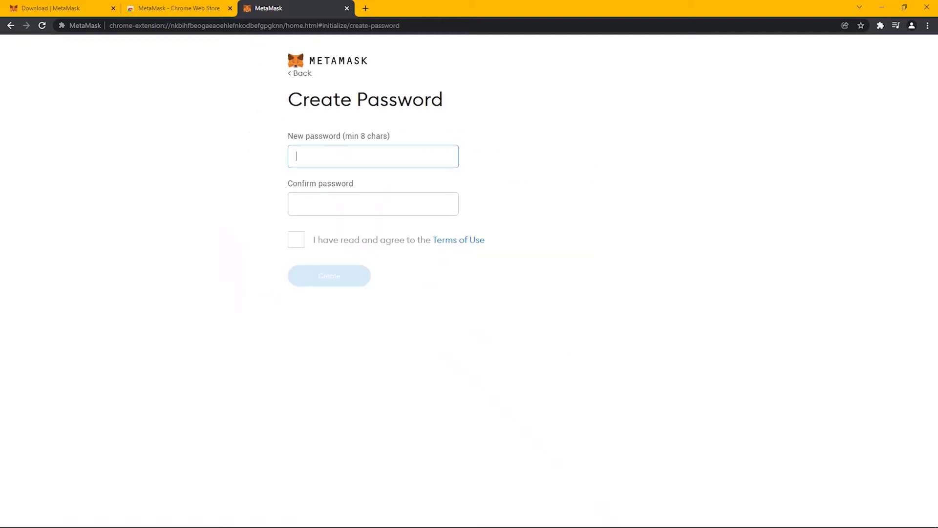
pyautogui.write('a')
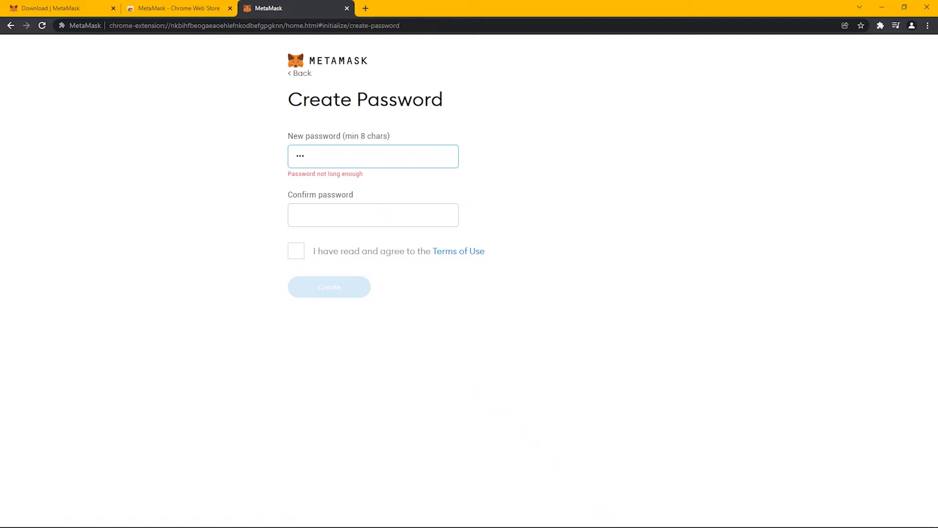
pyautogui.write('aaaaaaaaaa')
pyautogui.click(298, 203)
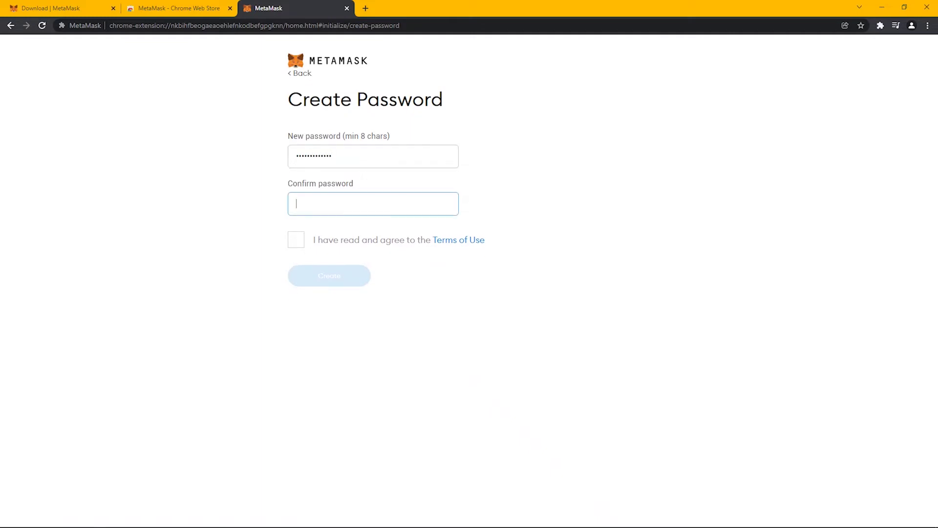
pyautogui.write('aaaaaaaaaaaaa')
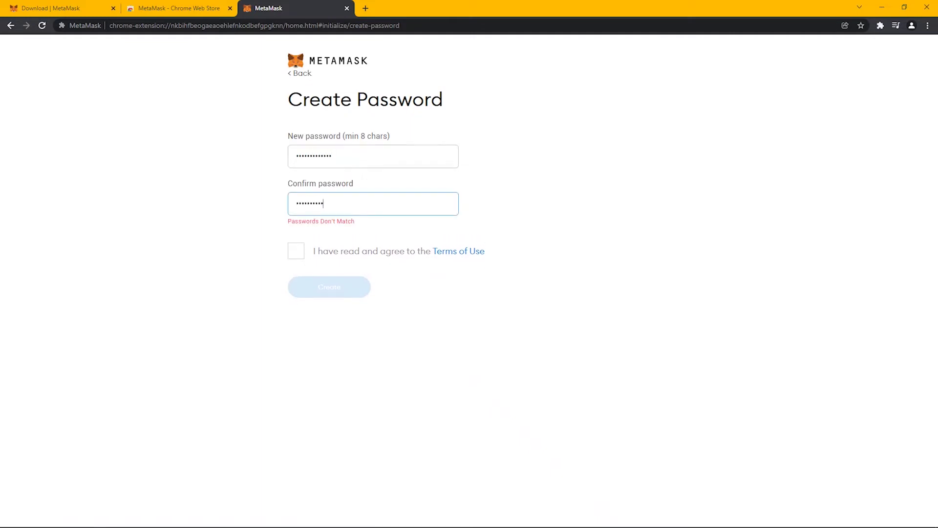
pyautogui.click(296, 240)
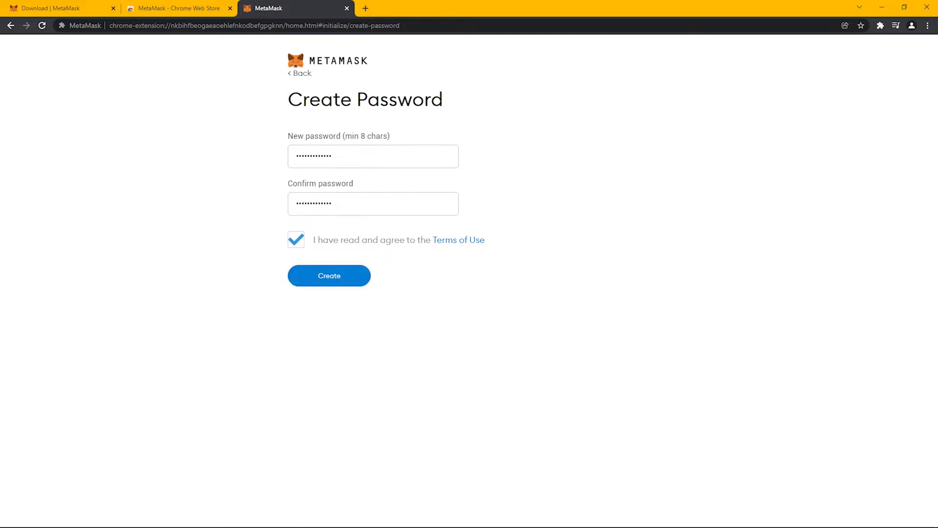
pyautogui.click(329, 276)
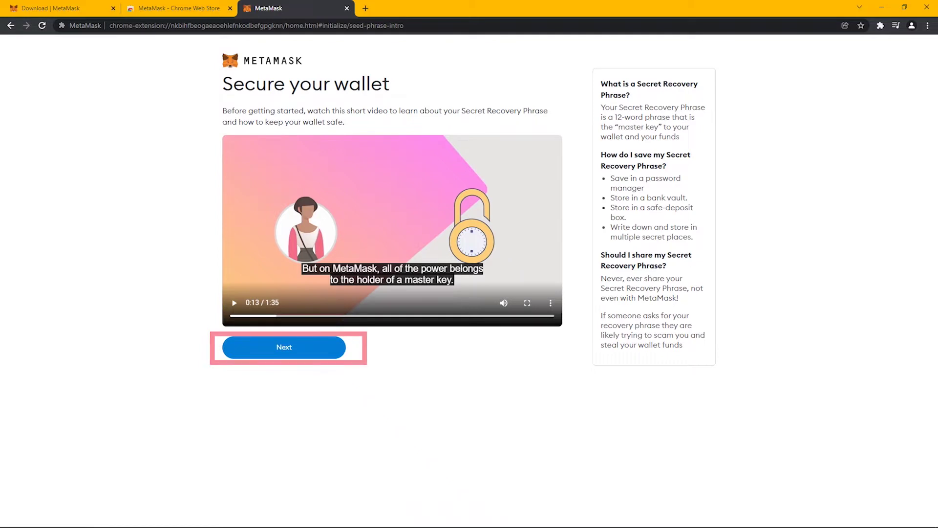
# - Reveal and confirm the wallet's Secret Recovery Phrase in the correct word order, finishing the setup and dismissing the What's new notice
pyautogui.click(284, 347)
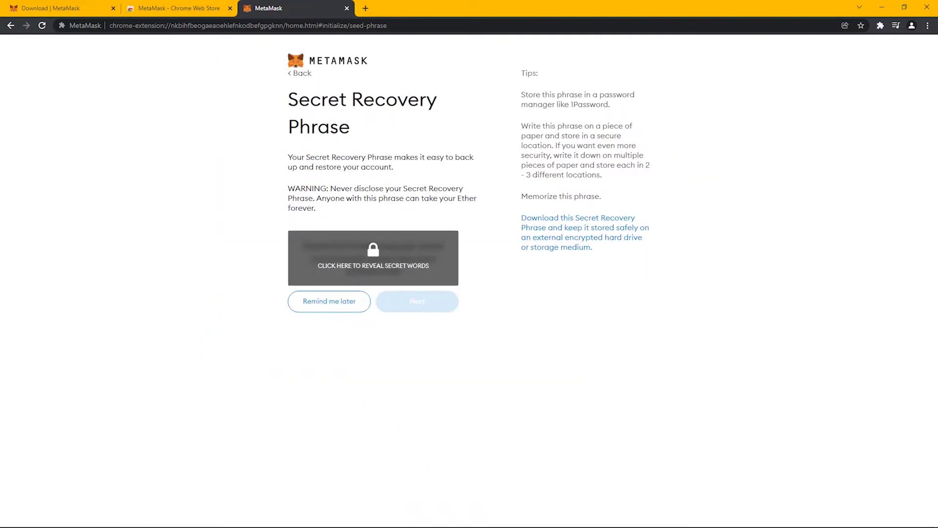
pyautogui.click(373, 258)
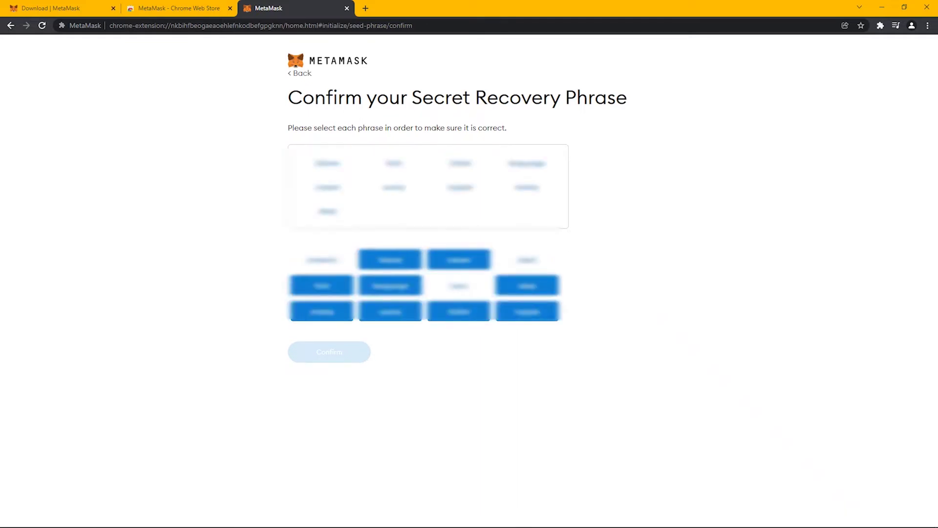
pyautogui.click(322, 260)
pyautogui.click(528, 260)
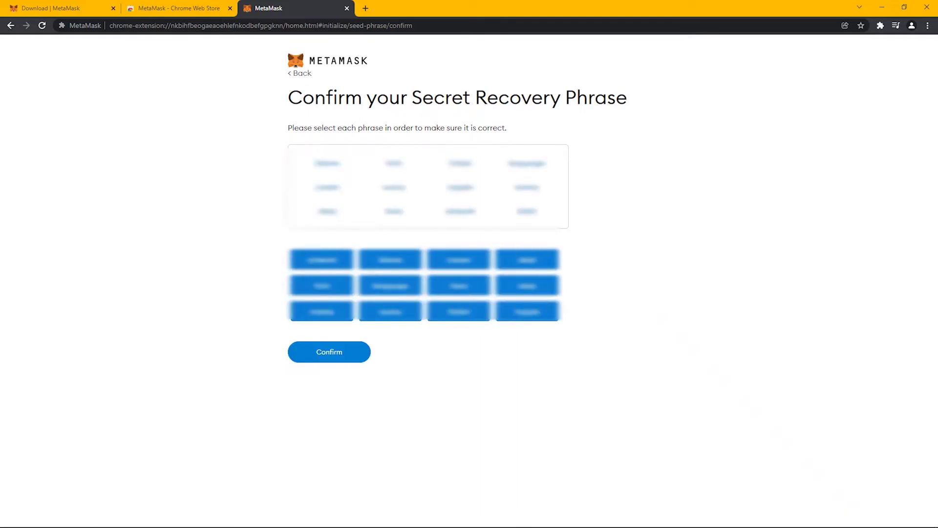
pyautogui.click(329, 351)
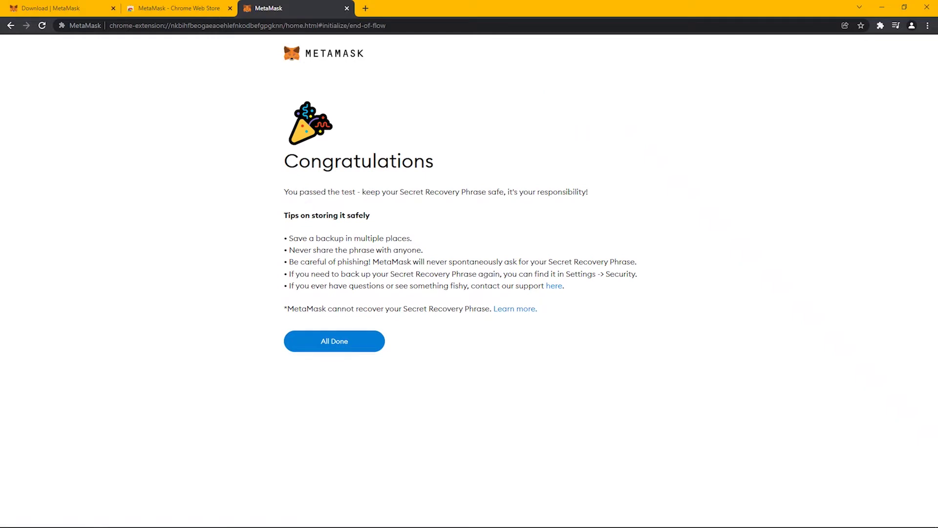
pyautogui.click(335, 341)
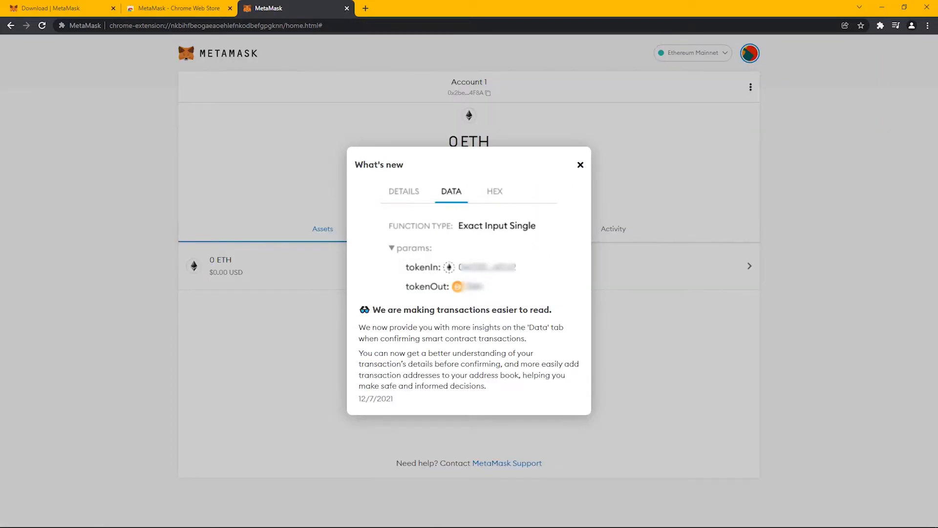
pyautogui.click(580, 165)
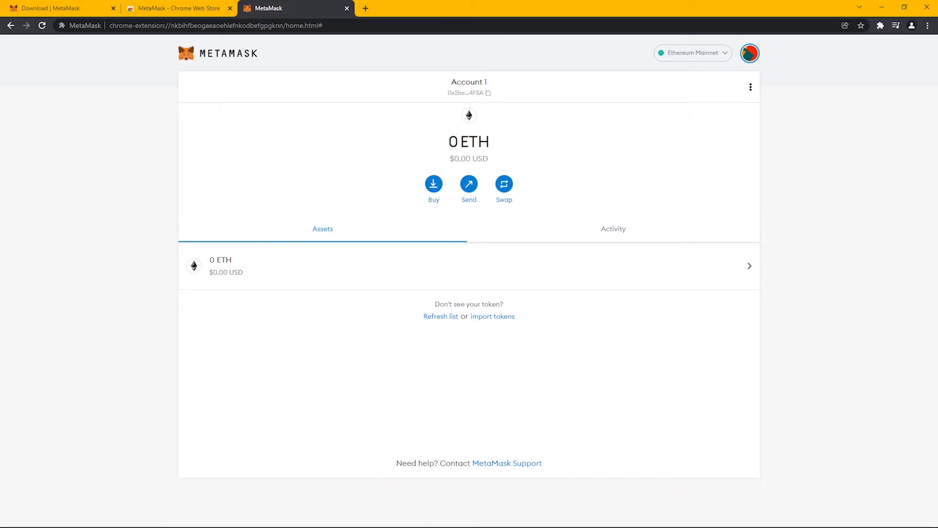
# - Search for opensea in a new browser tab and open the OpenSea website
pyautogui.click(365, 8)
pyautogui.write('opensea')
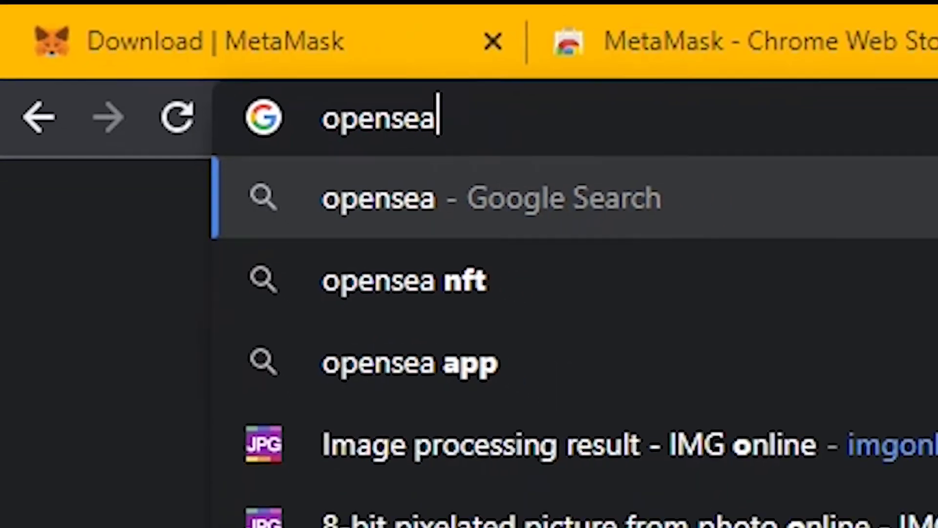
pyautogui.press('Return')
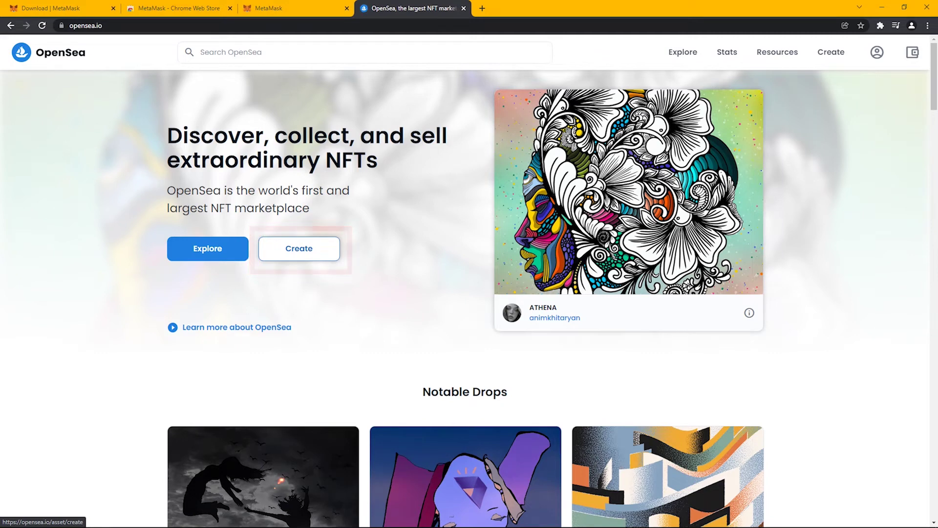
# - Start creating on OpenSea by connecting MetaMask Account 1 as the wallet and signing the sign-in request
pyautogui.click(298, 248)
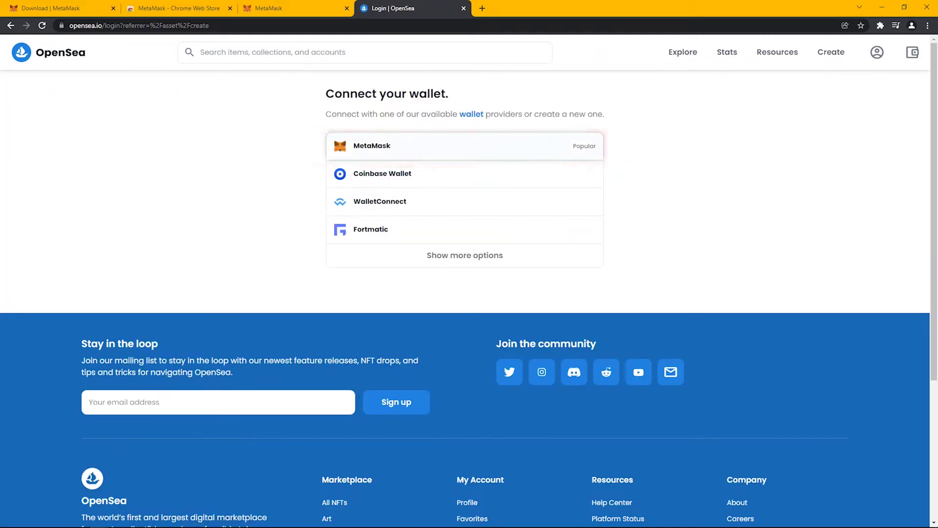
pyautogui.click(372, 146)
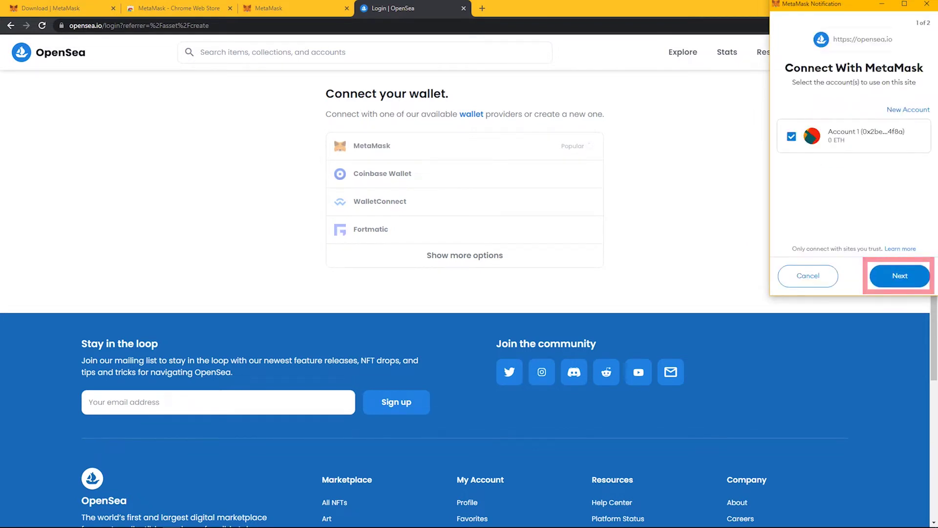
pyautogui.click(900, 276)
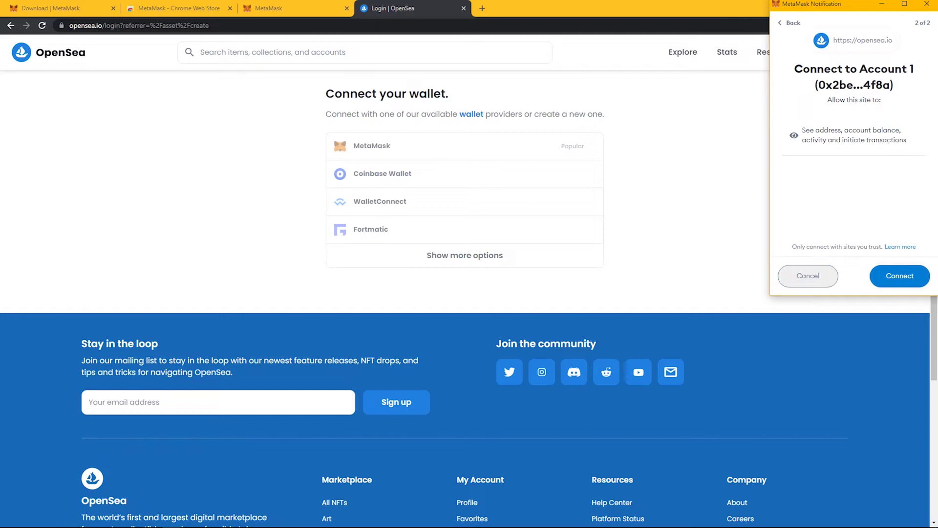
pyautogui.click(899, 274)
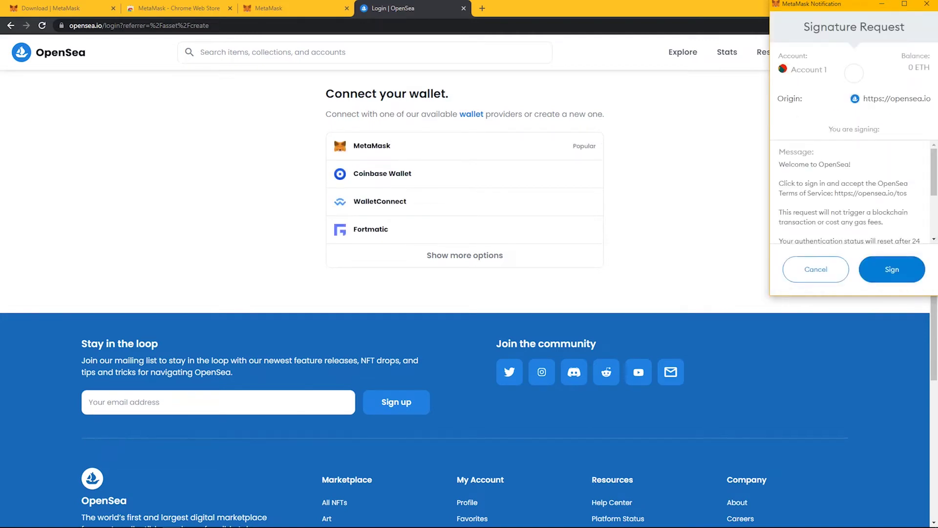
pyautogui.click(892, 269)
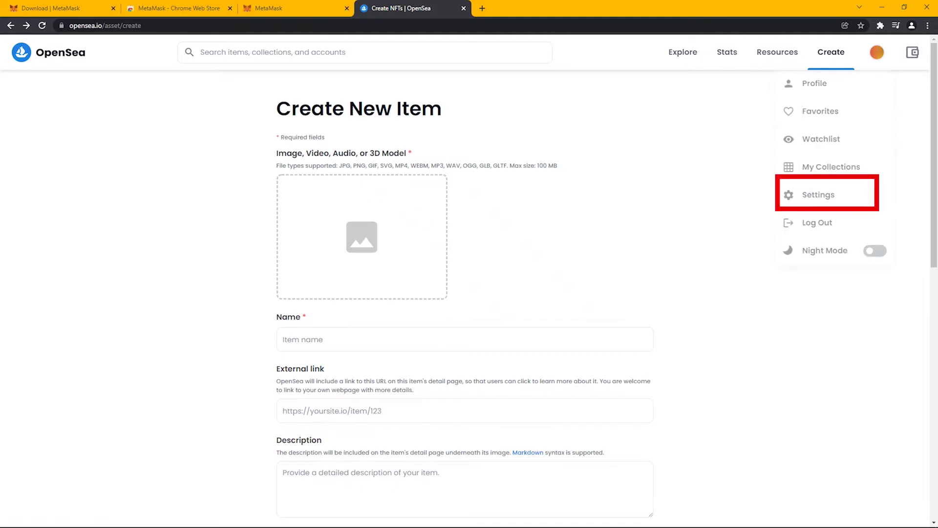
# - Open the OpenSea profile settings and enter the account username and a bio introducing the official NFT page
pyautogui.click(877, 52)
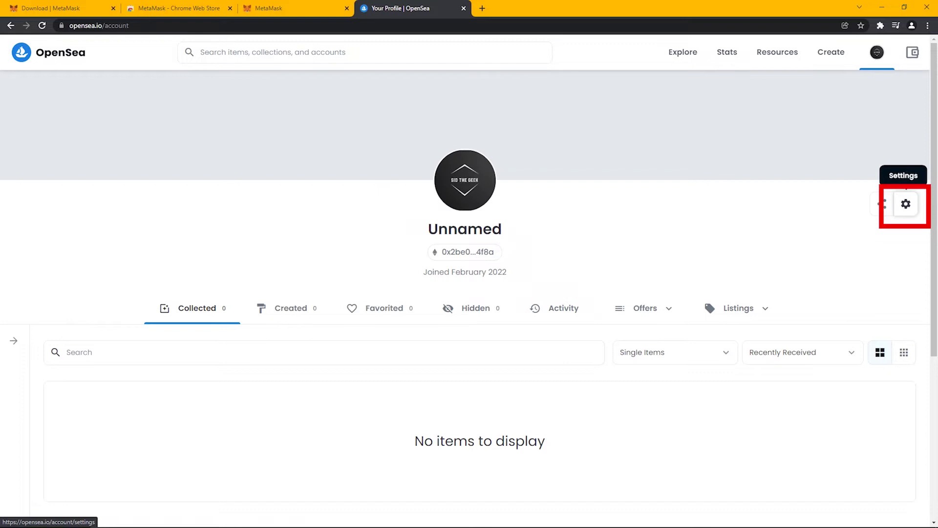
pyautogui.click(906, 204)
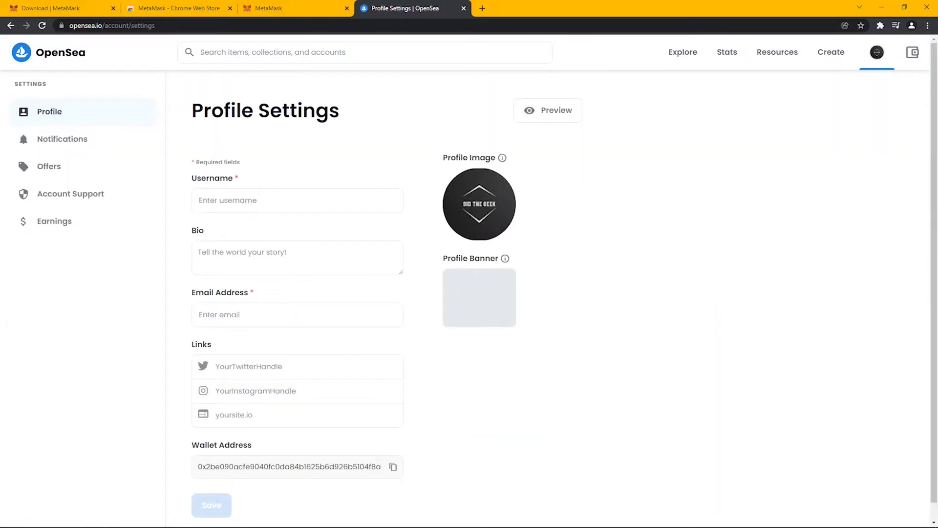
pyautogui.click(199, 200)
pyautogui.write('SidThege')
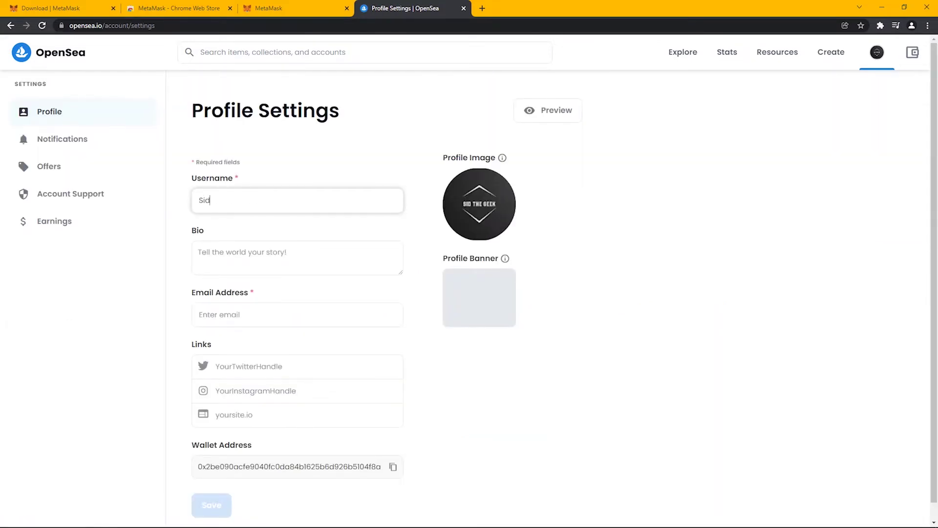
pyautogui.write('ek')
pyautogui.press('Tab')
pyautogui.write('This is Official')
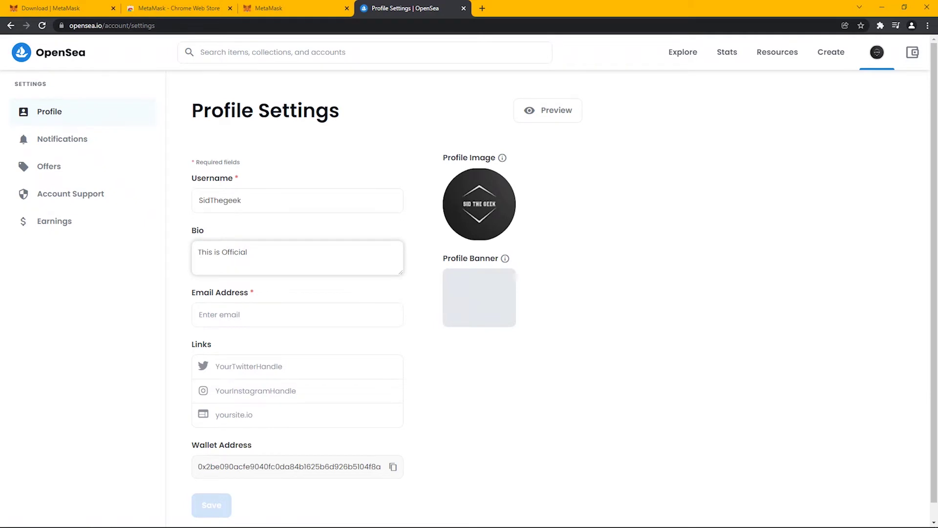
pyautogui.write(' NFT page for Sid The Geek')
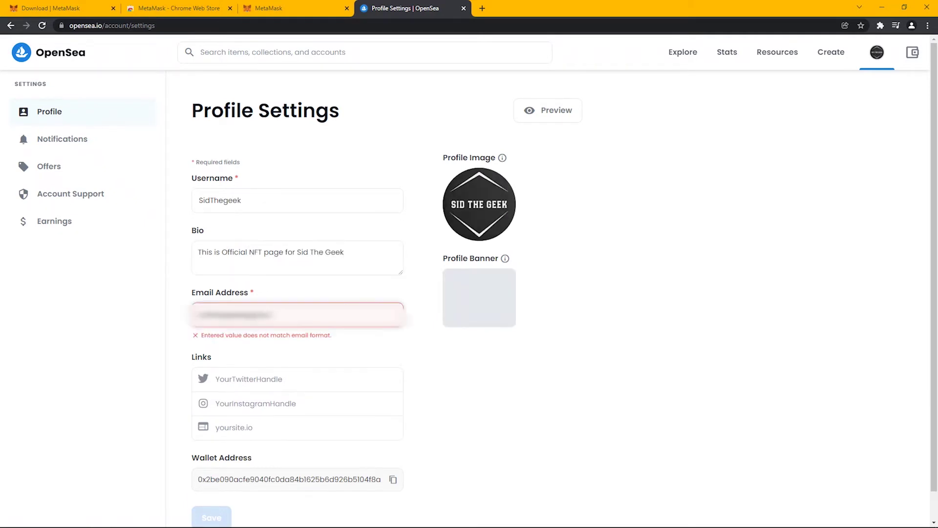
# - Complete the email address in the profile settings and save the profile
pyautogui.write('.com')
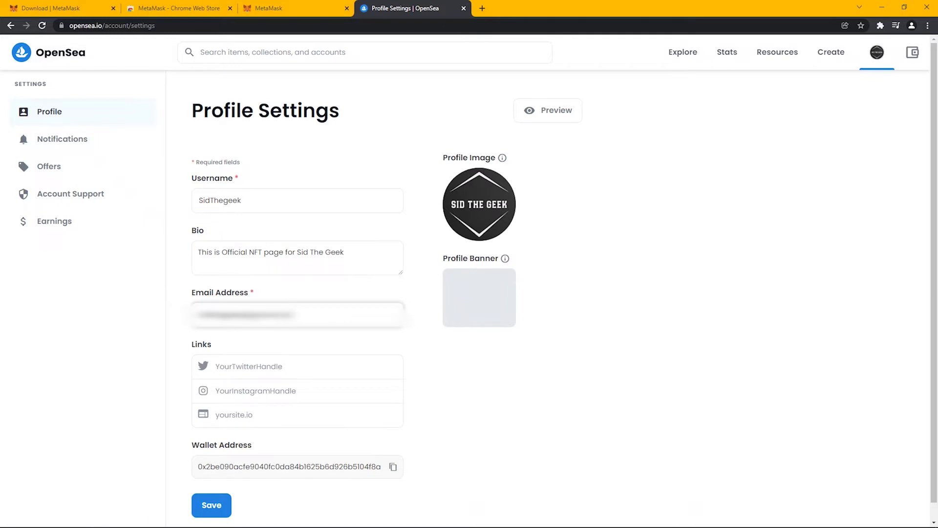
pyautogui.scroll(-1, 548, 298)
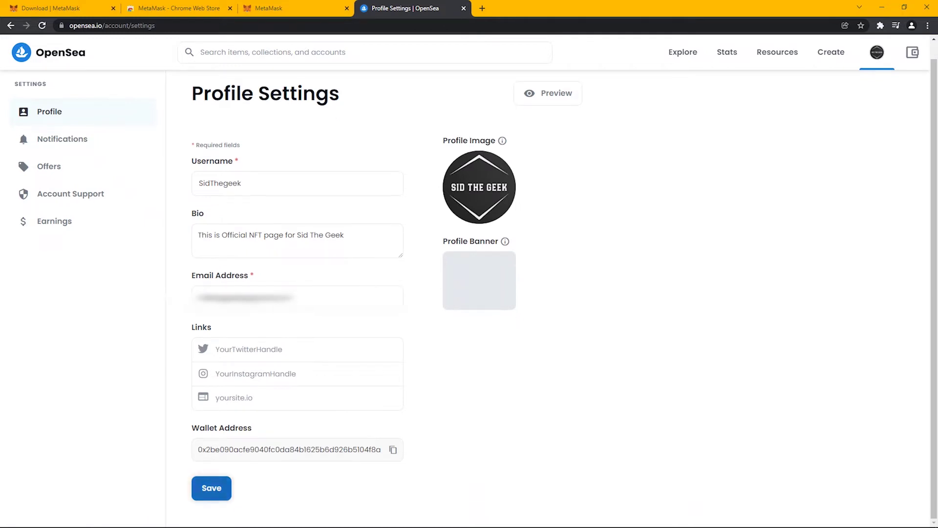
pyautogui.click(211, 488)
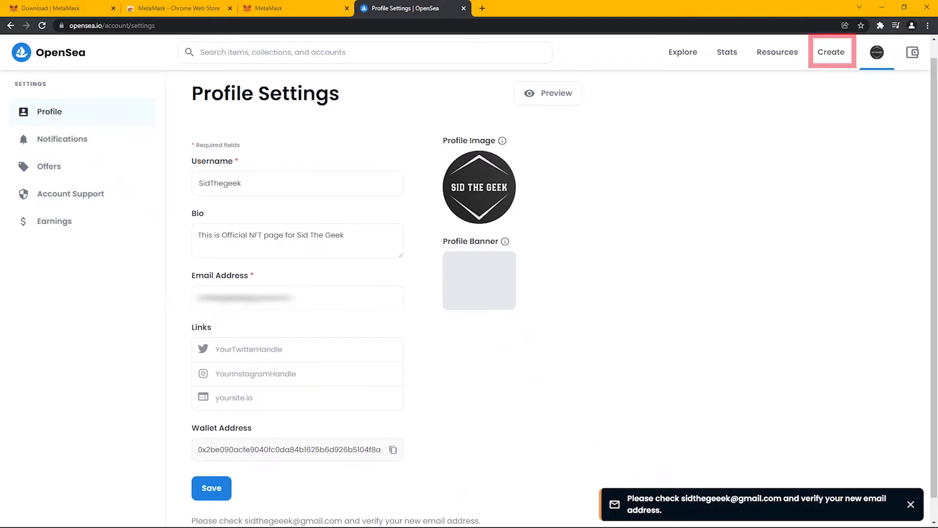
# - Start a new NFT item, upload the Sid image from the Documents folder, and name the item "Player select screen"
pyautogui.click(831, 52)
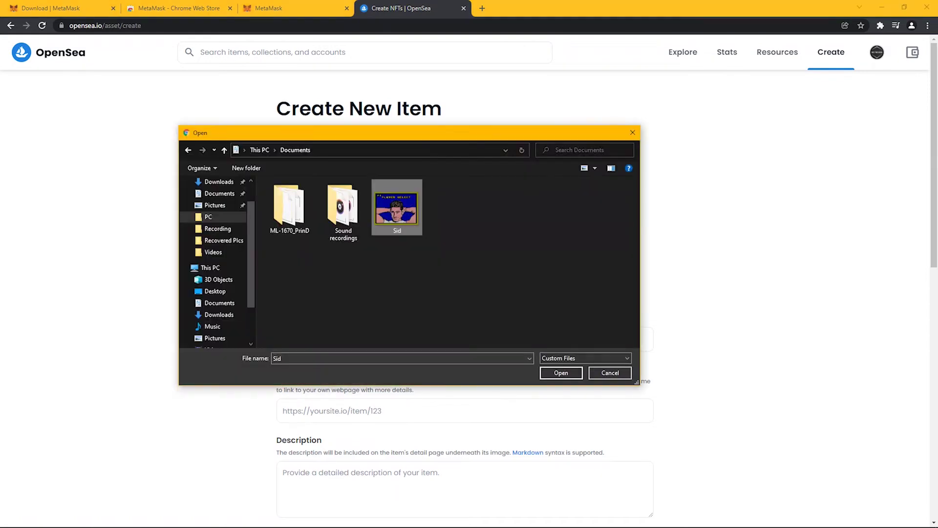
pyautogui.click(560, 372)
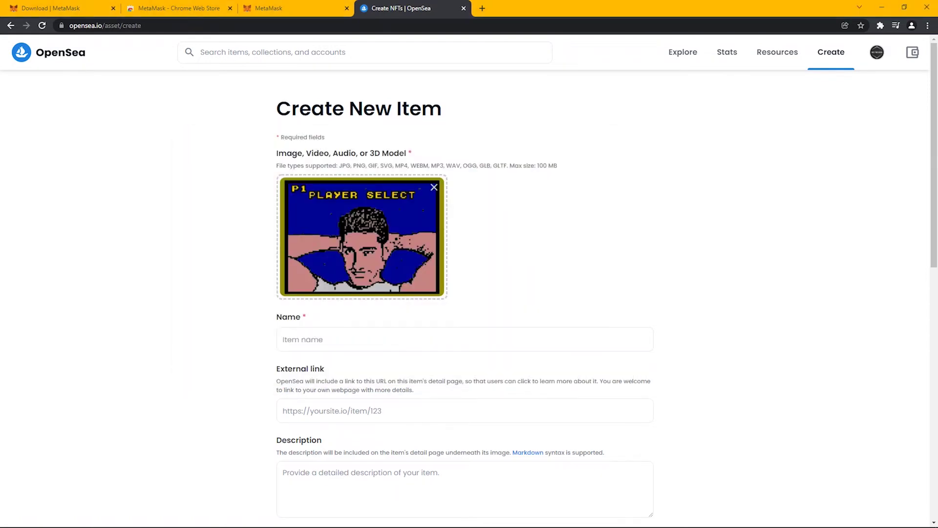
pyautogui.click(302, 339)
pyautogui.write('Player')
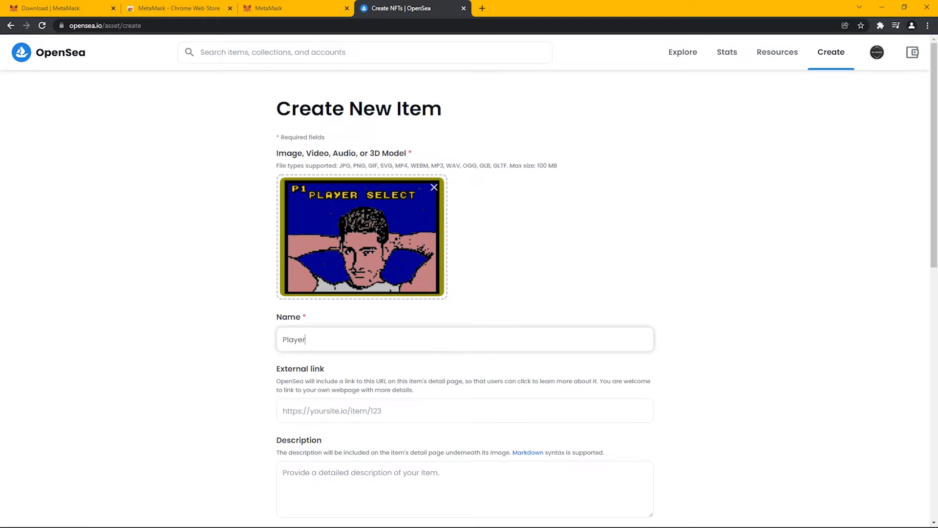
pyautogui.write(' select screen')
# - Enter "Sid is a video game character" as the item's description
pyautogui.scroll(-3, 465, 299)
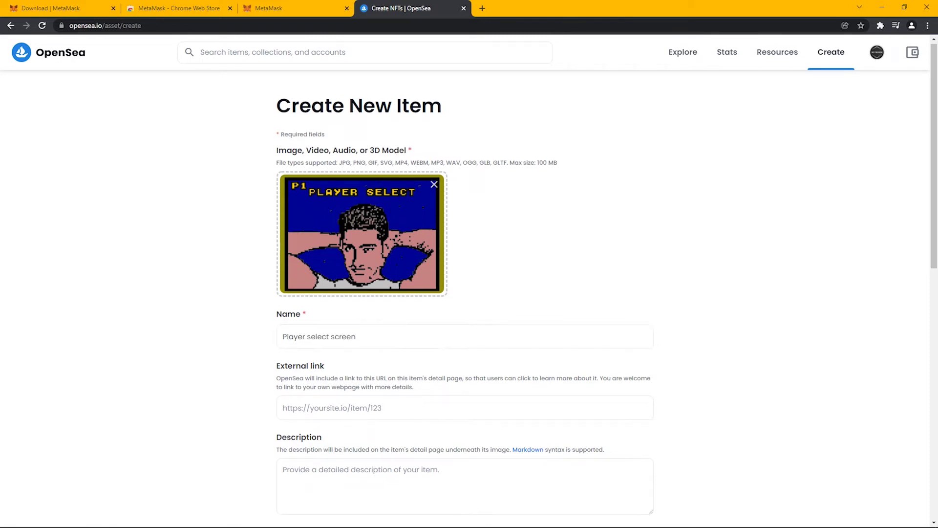
pyautogui.click(283, 326)
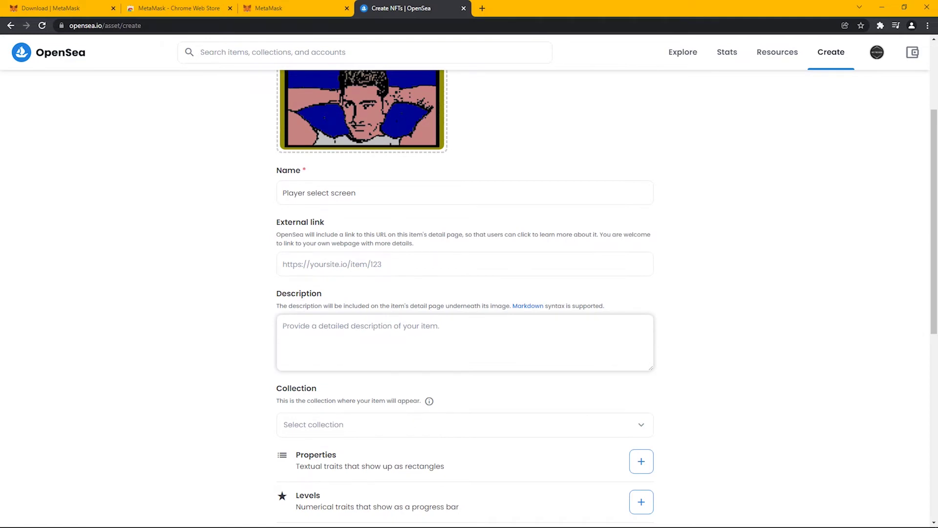
pyautogui.write('S')
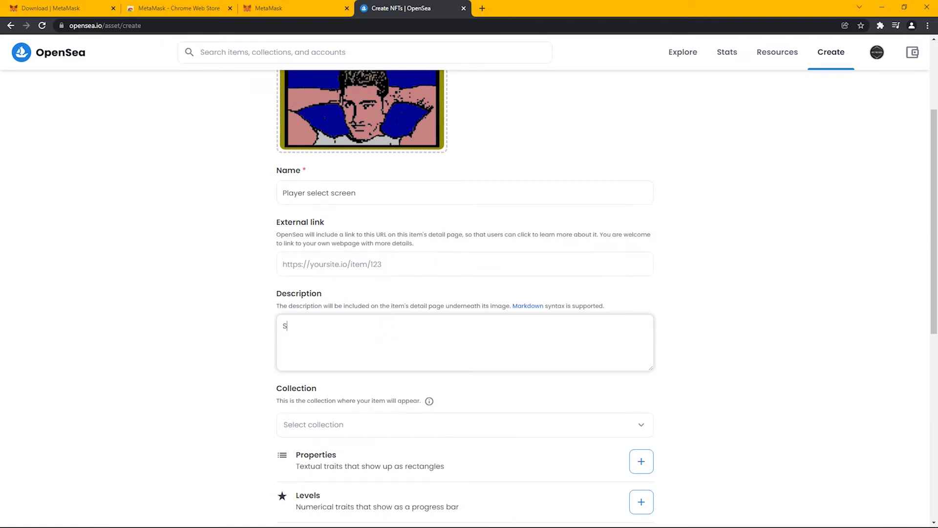
pyautogui.write('id is a video game character')
# - Add a property to the item with type "Sid" and name "Fighter"
pyautogui.scroll(-4, 464, 293)
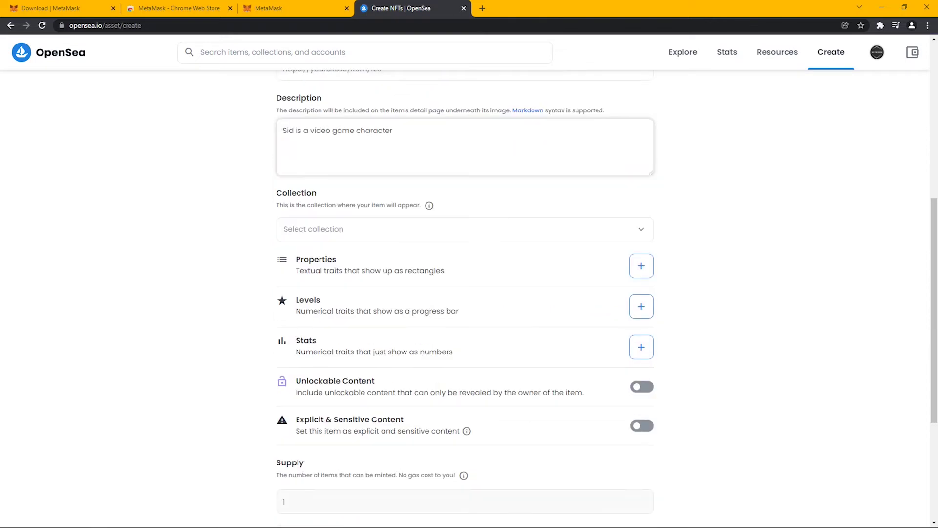
pyautogui.click(641, 266)
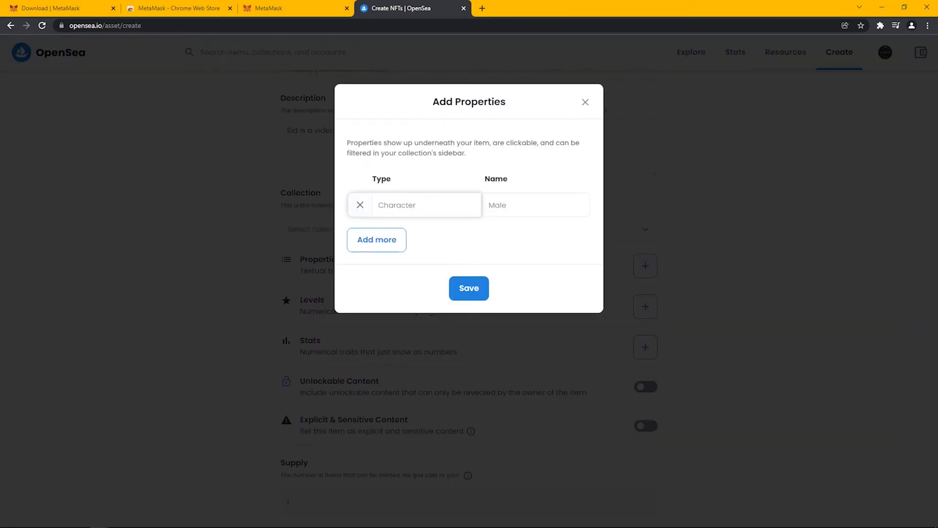
pyautogui.write('Sid')
pyautogui.press('Tab')
pyautogui.write('Fighter')
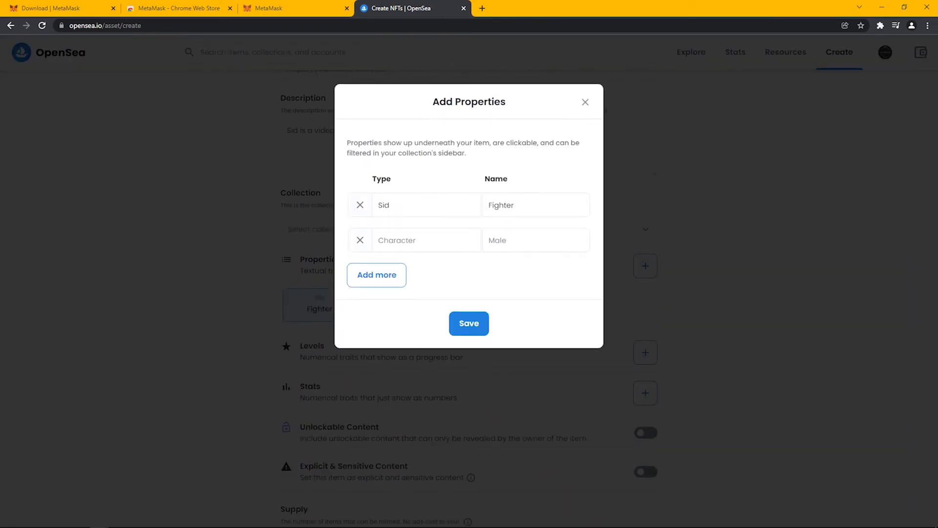
# - Add a second property with type "Style" and name "Martial Arts", and save the item's properties
pyautogui.click(426, 240)
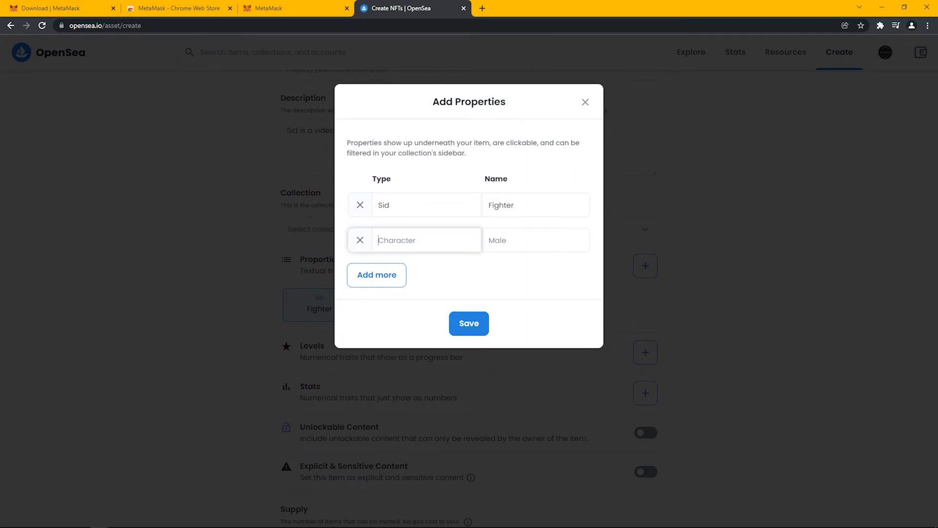
pyautogui.write('Style')
pyautogui.press('Tab')
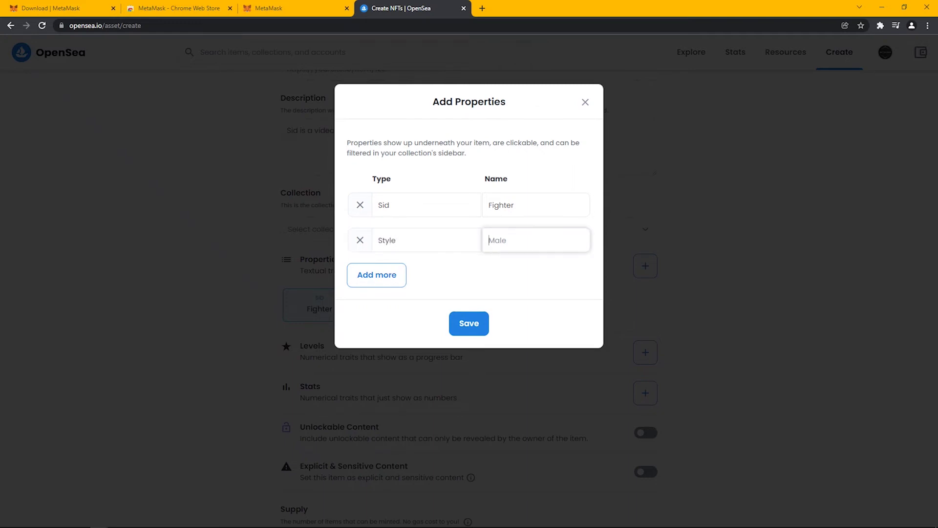
pyautogui.write('Martial arts')
pyautogui.press('BackSpace')
pyautogui.press('BackSpace')
pyautogui.press('BackSpace')
pyautogui.press('BackSpace')
pyautogui.write('Arts')
pyautogui.click(469, 323)
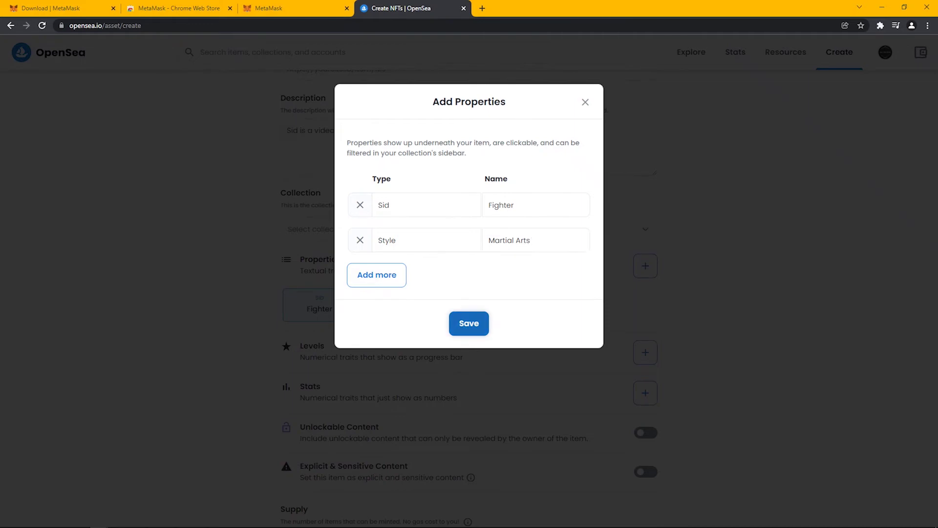
# - Set the item's blockchain to Polygon and create the NFT
pyautogui.scroll(-2, 464, 293)
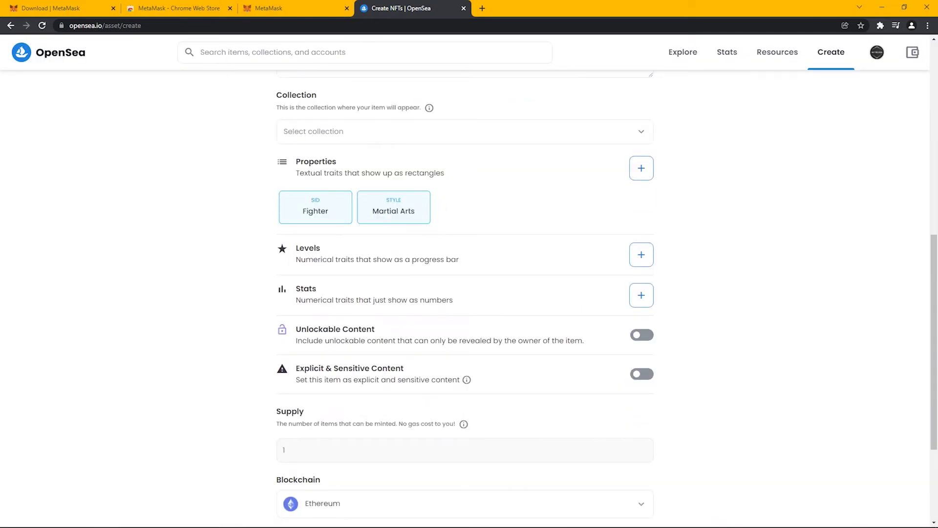
pyautogui.scroll(-2, 465, 294)
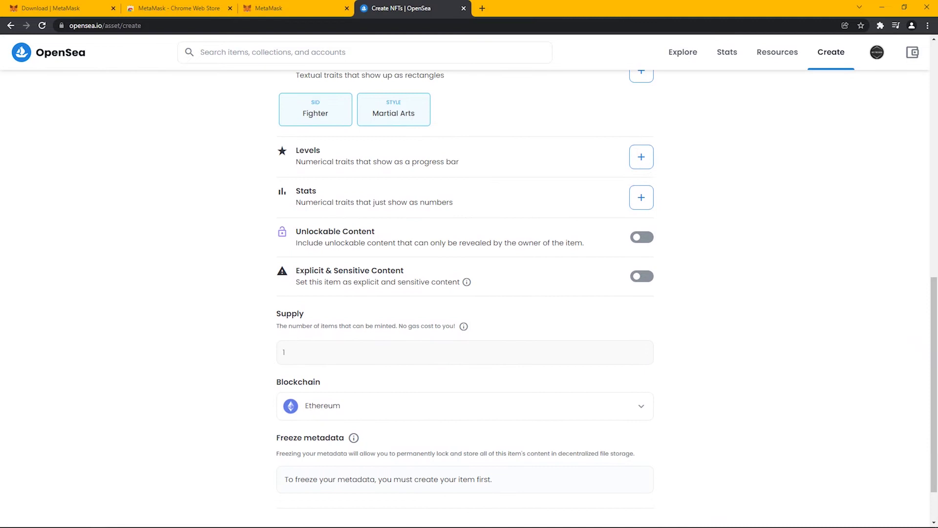
pyautogui.scroll(-1, 465, 294)
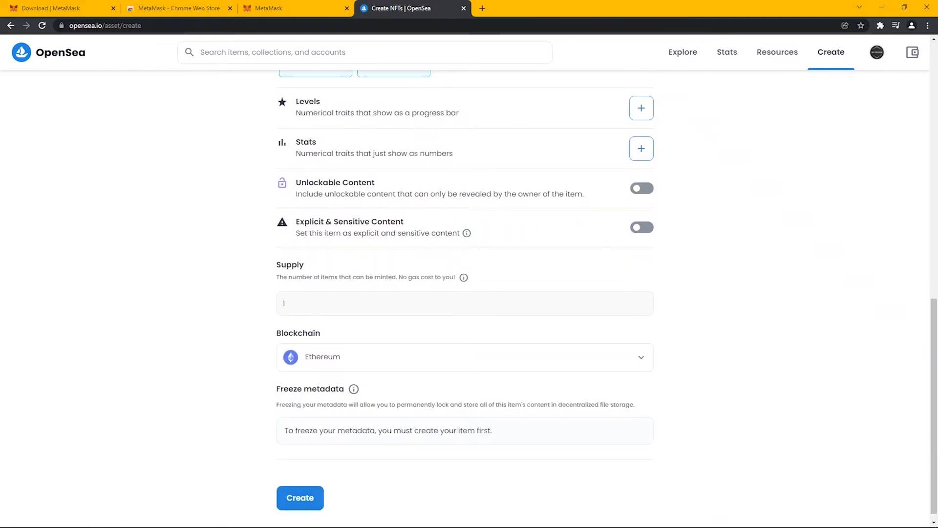
pyautogui.click(465, 357)
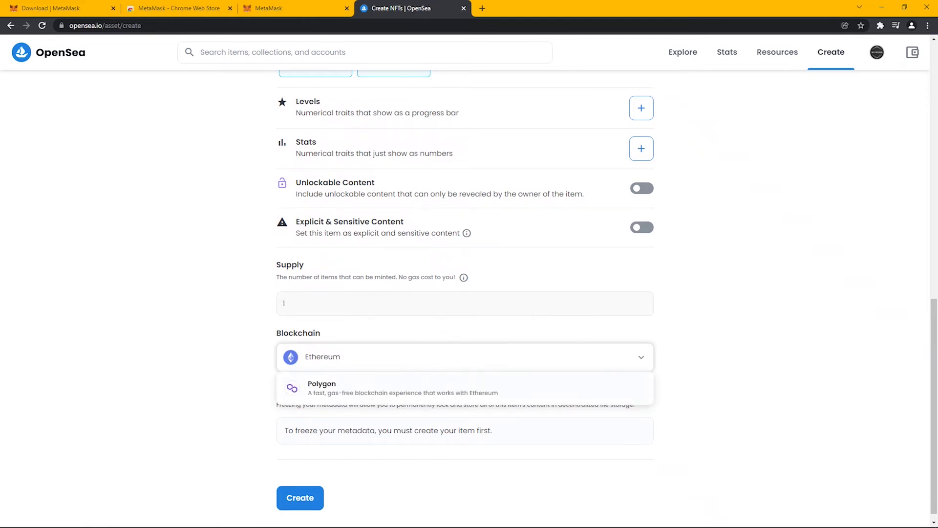
pyautogui.click(465, 388)
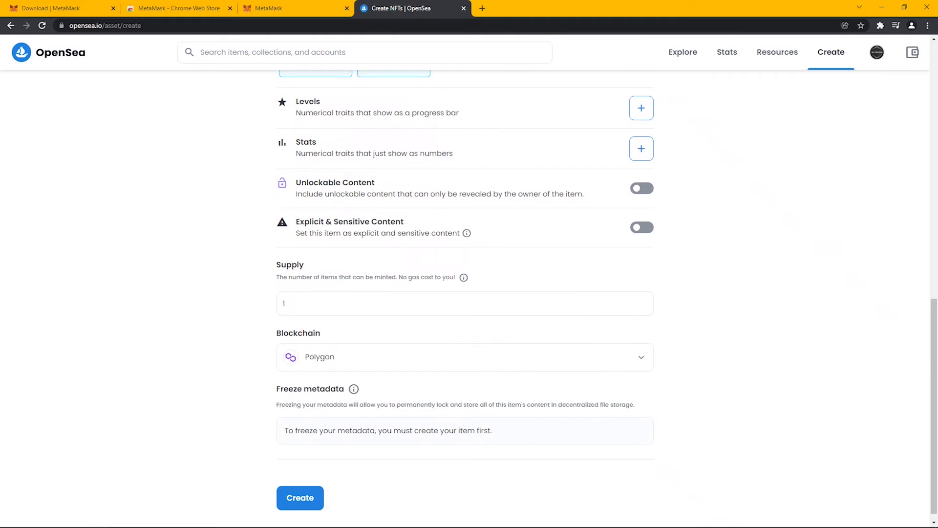
pyautogui.click(300, 498)
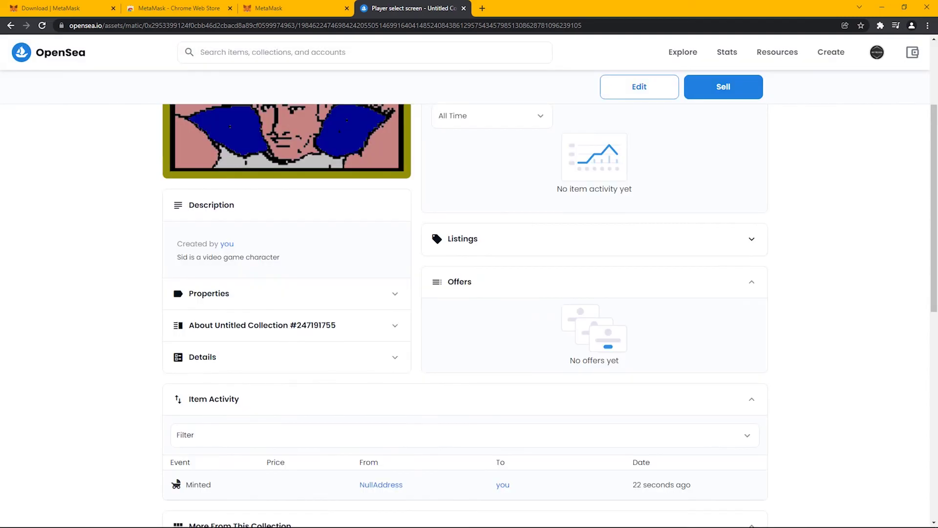
# - Put the Player select screen item up for sale with a price of 0.005 ETH
pyautogui.scroll(-5, 465, 312)
pyautogui.scroll(8, 470, 293)
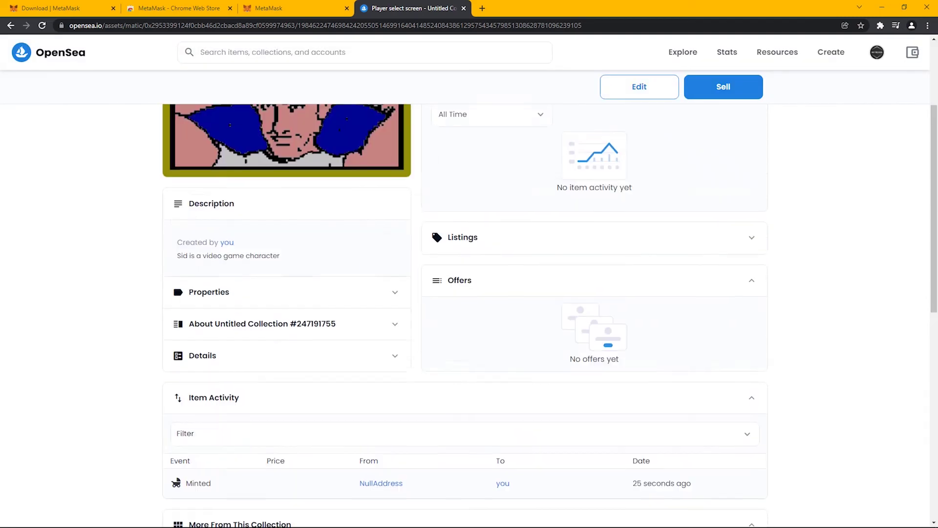
pyautogui.click(723, 86)
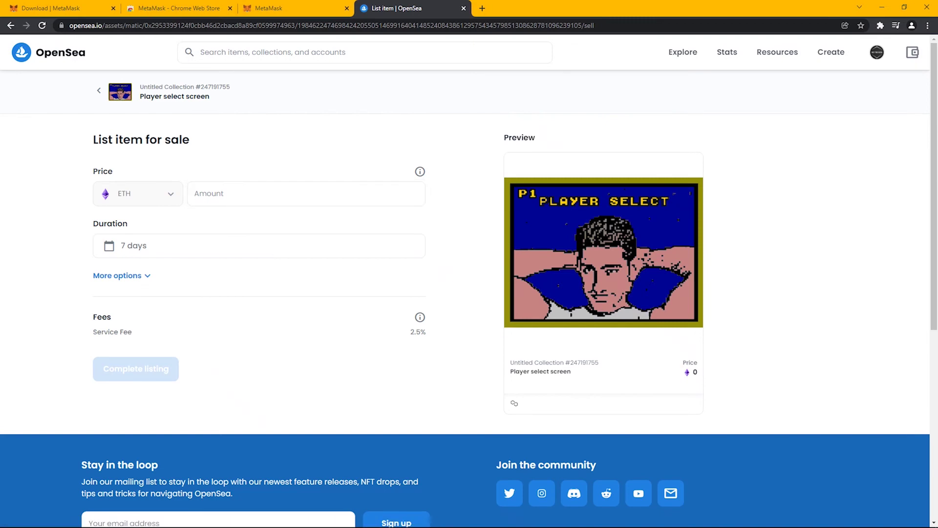
pyautogui.moveTo(419, 171)
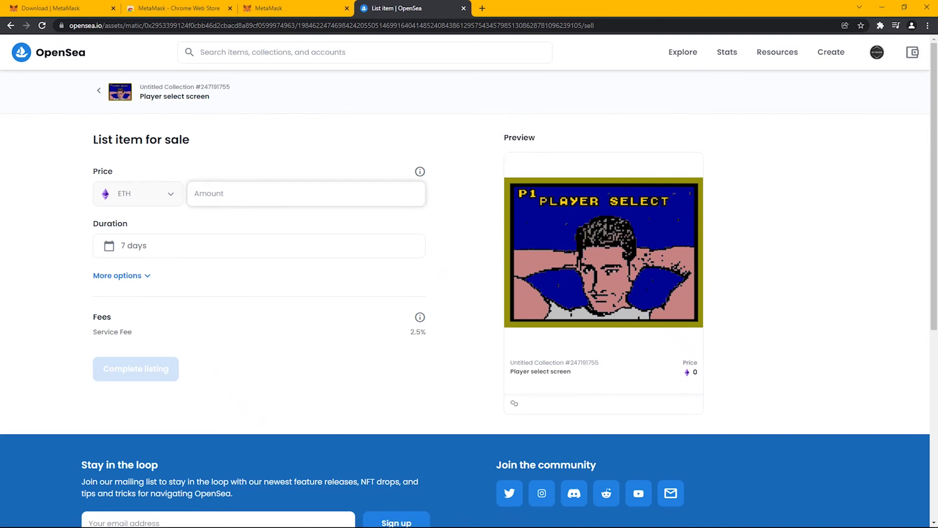
pyautogui.write('0.005')
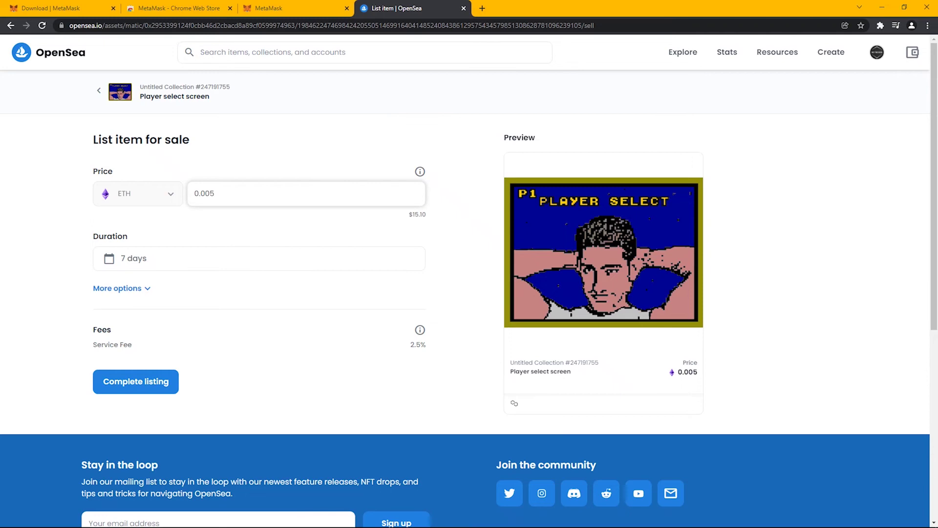
pyautogui.moveTo(408, 214); pyautogui.dragTo(425, 214)
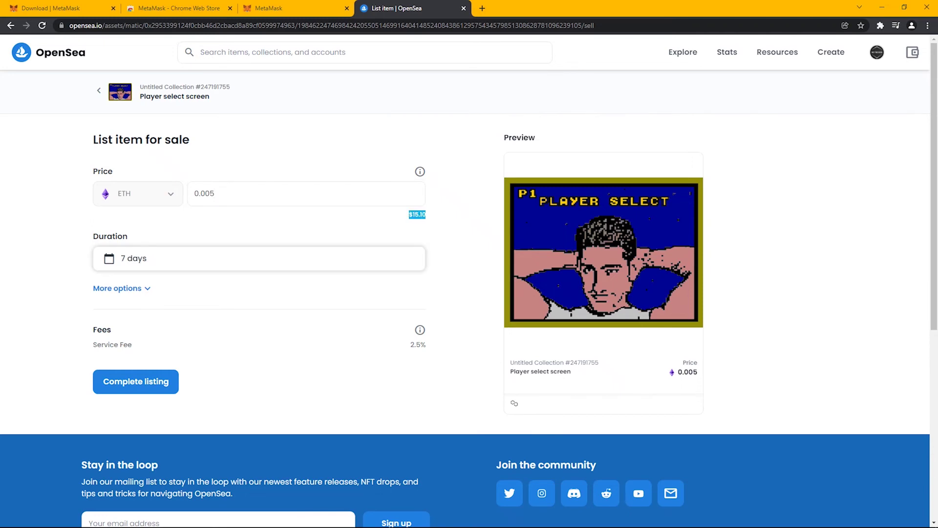
# - Set the listing duration to 1 month and submit the listing with the additional options expanded
pyautogui.click(260, 258)
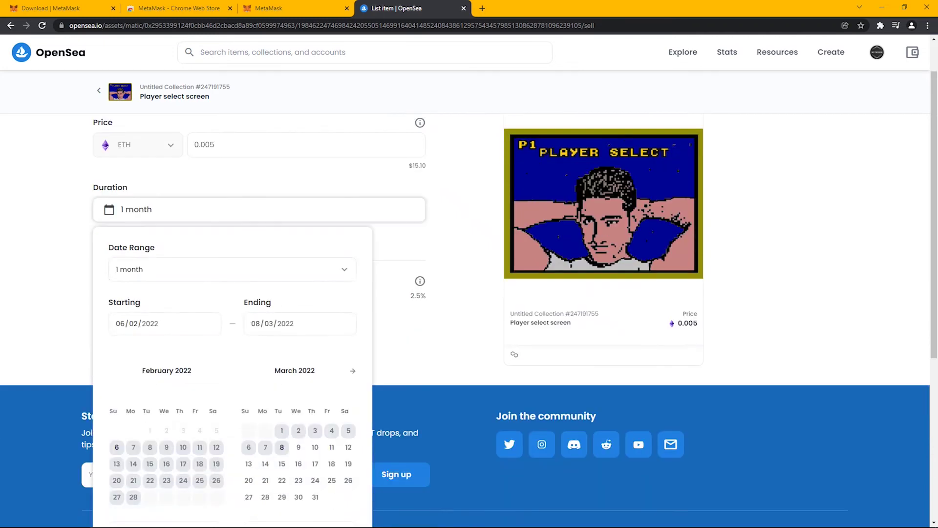
pyautogui.press('Escape')
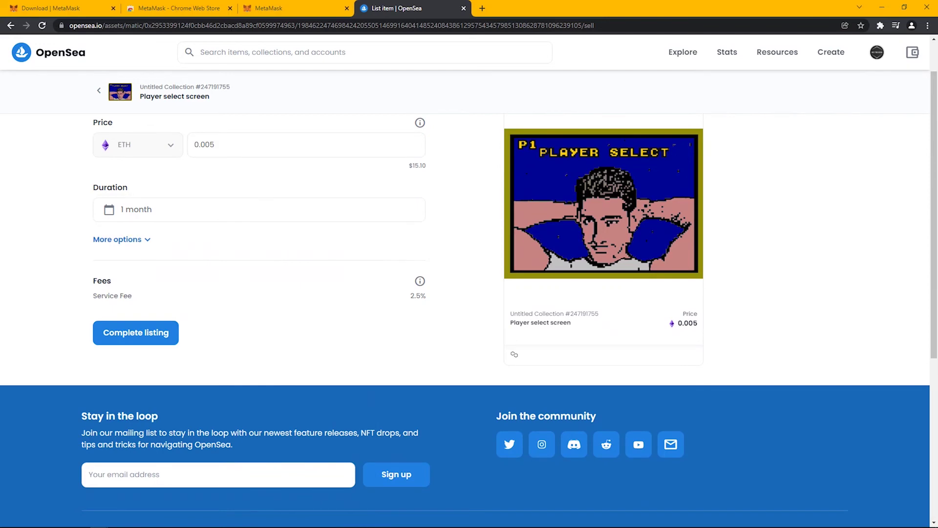
pyautogui.click(122, 239)
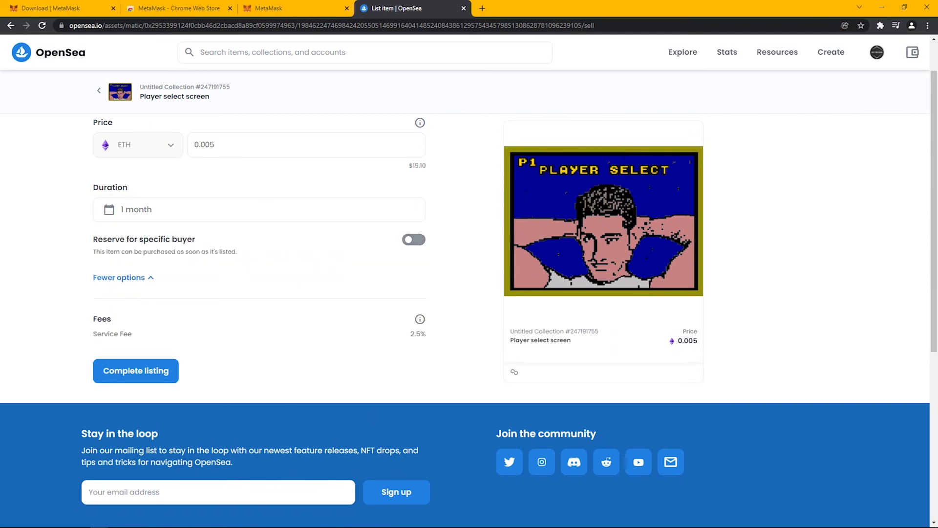
pyautogui.click(136, 371)
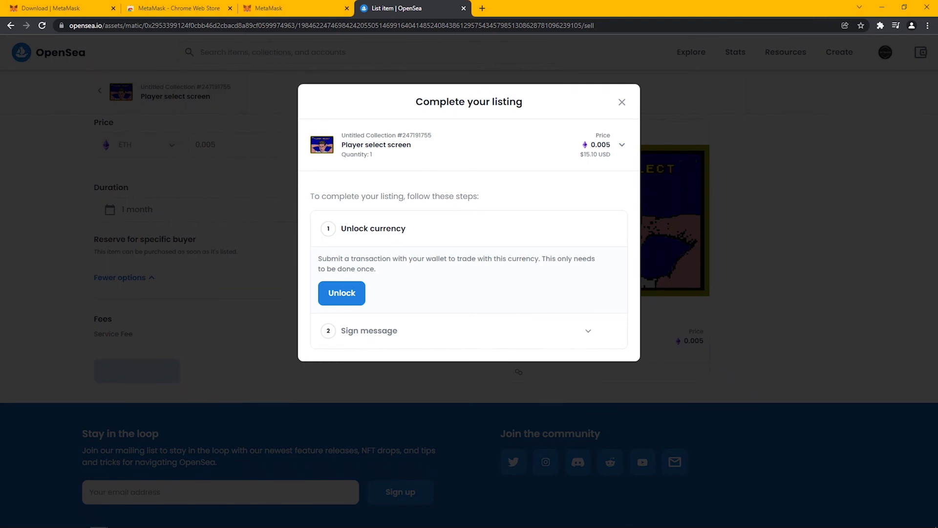
# - Unlock the currency for trading by signing the Wrapped Ether request in MetaMask
pyautogui.click(341, 293)
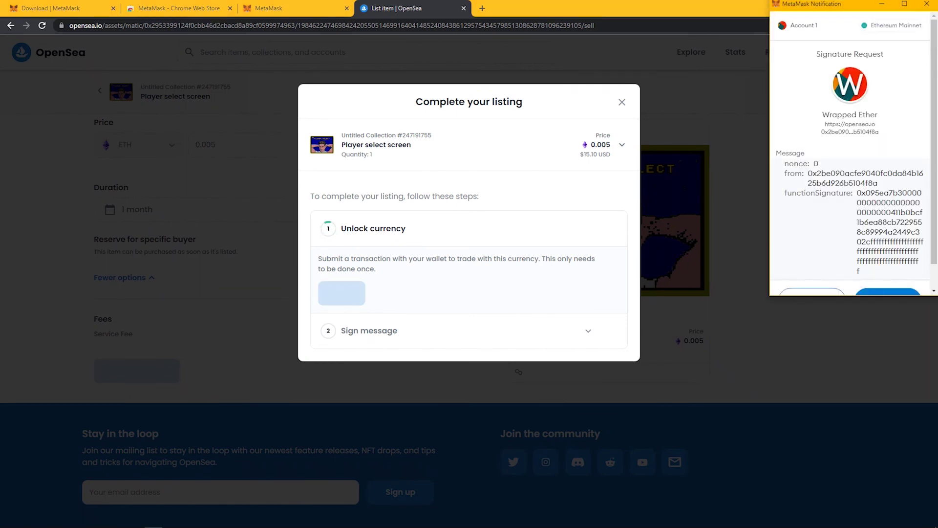
pyautogui.scroll(-1, 850, 161)
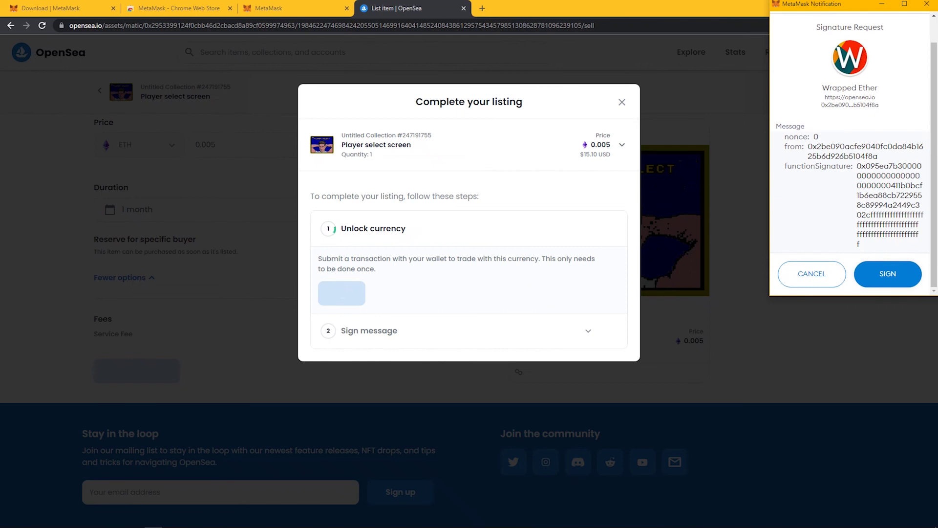
pyautogui.click(888, 274)
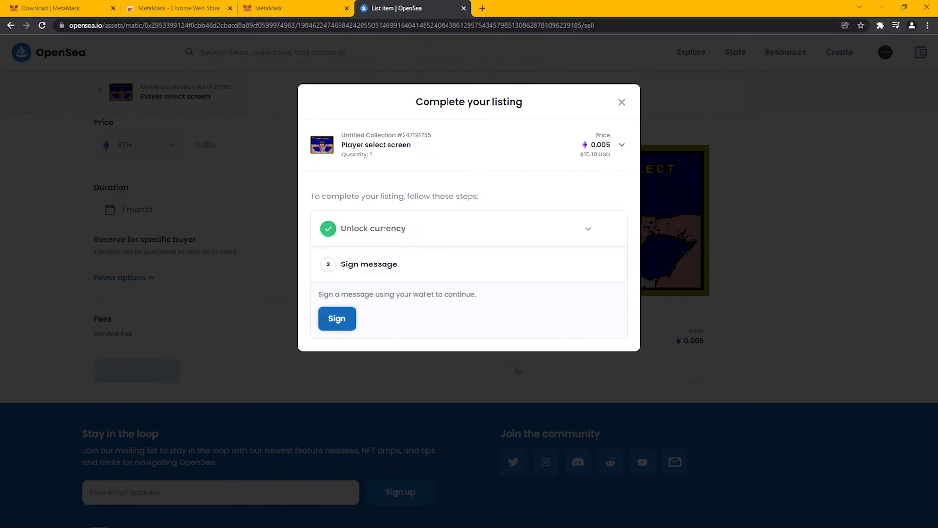
# - Sign the listing message with the MetaMask wallet and close the listing dialog
pyautogui.click(336, 318)
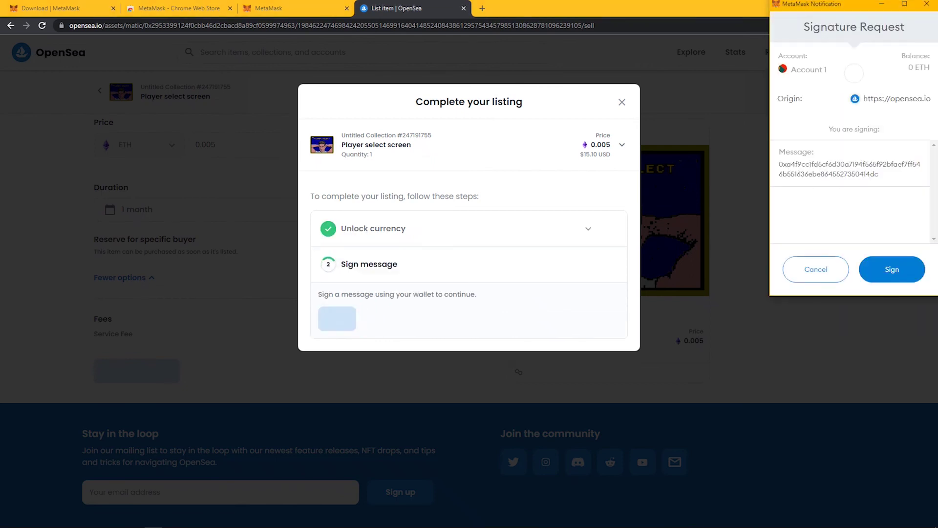
pyautogui.click(892, 269)
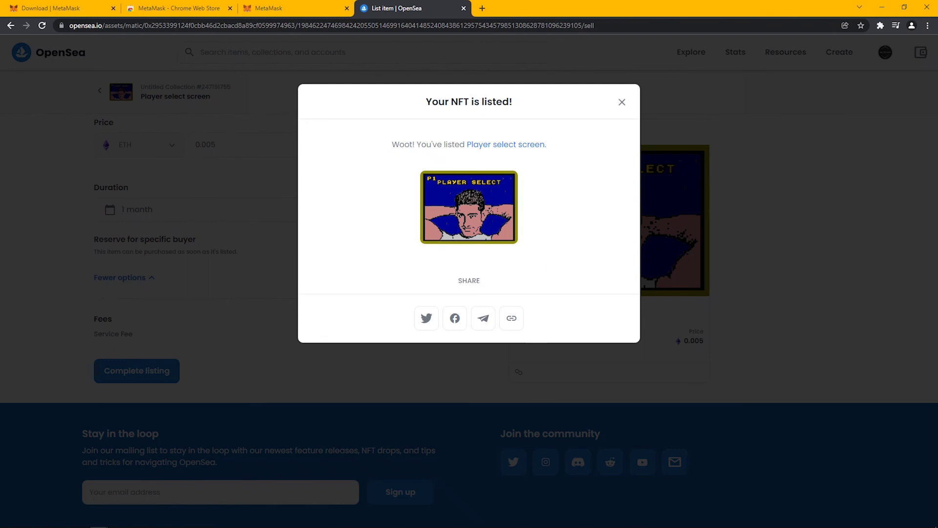
pyautogui.press('Escape')
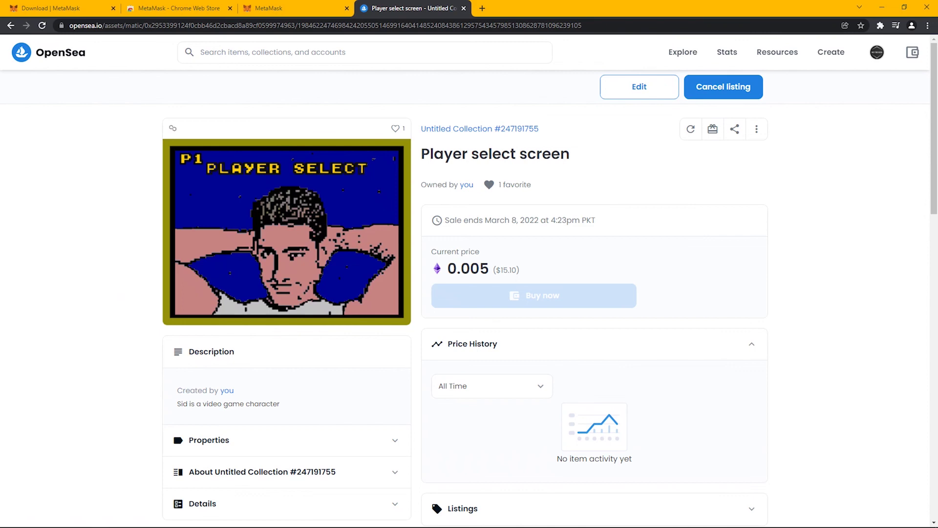
# - Review the listed item's page, including its details, item activity and collection sections
pyautogui.scroll(-3, 470, 294)
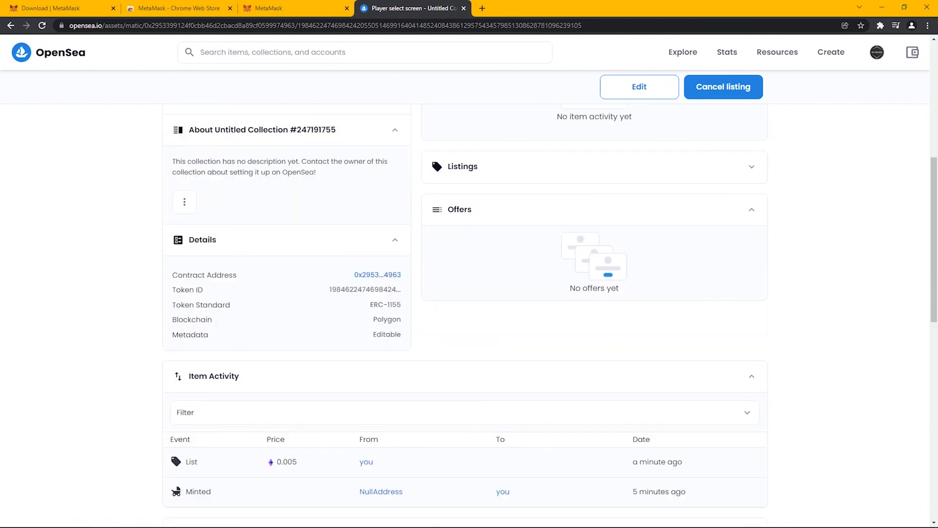
pyautogui.scroll(-2, 469, 312)
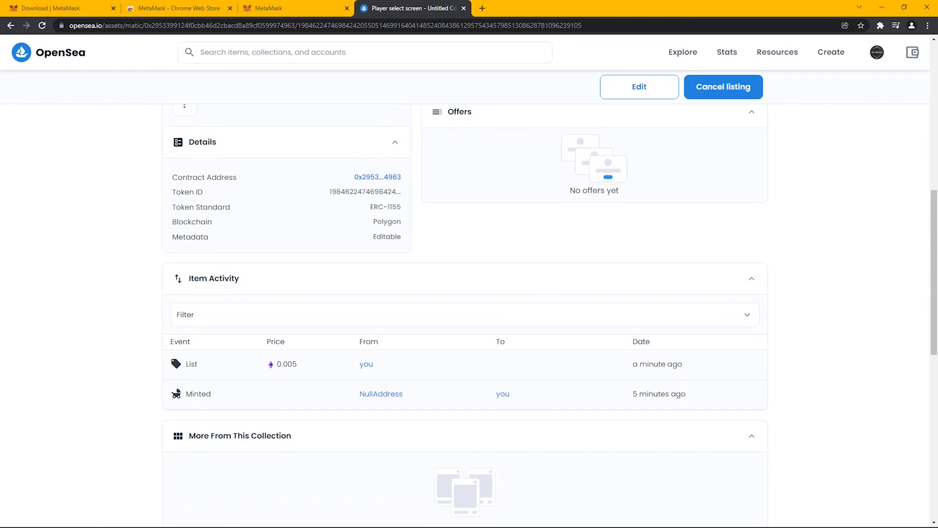
pyautogui.moveTo(171, 393); pyautogui.dragTo(211, 393)
pyautogui.click(211, 394)
pyautogui.scroll(-3, 465, 315)
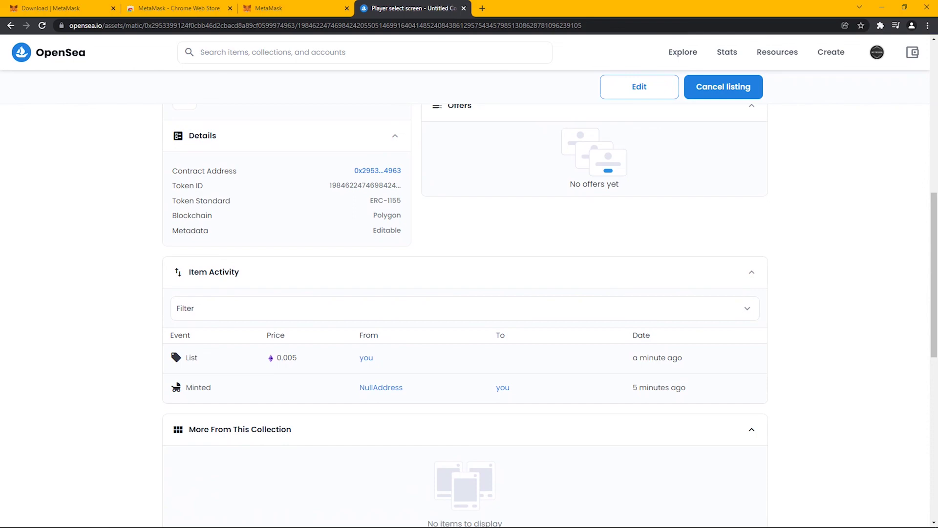
pyautogui.scroll(1, 469, 319)
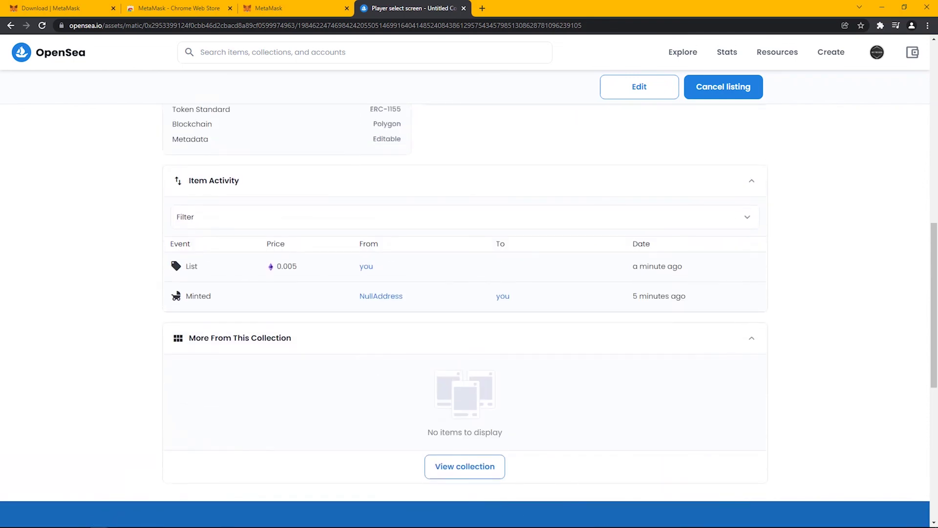